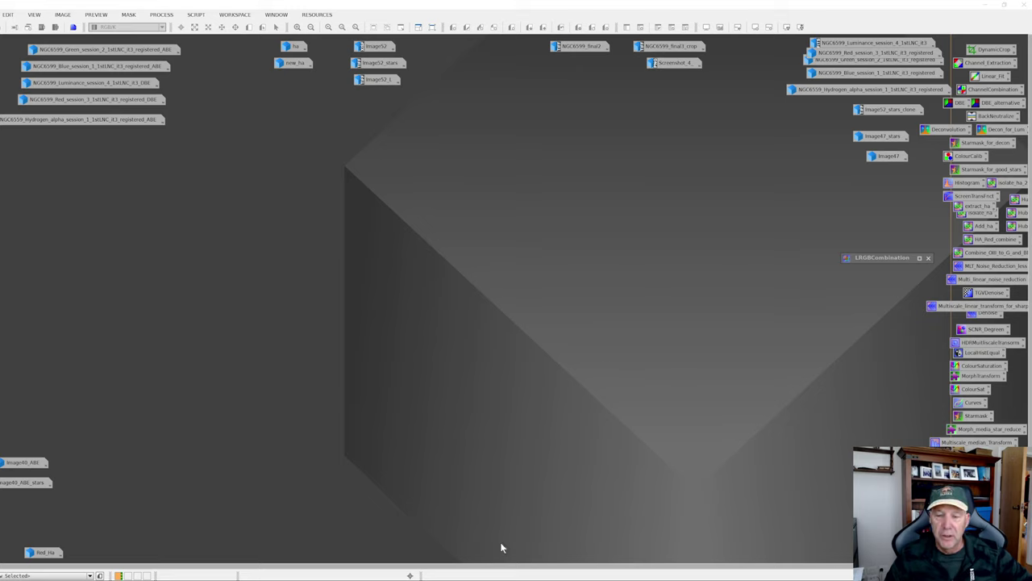
Maximize Stellarium and zoom in on NGC 6559 to a 1.3° field of view
key("alt+Tab")
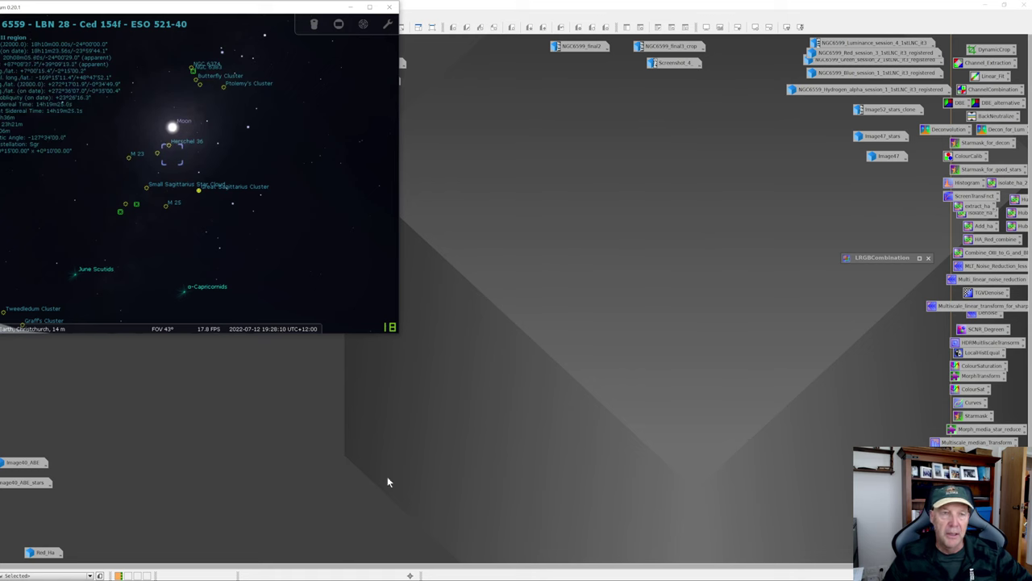
left_click_drag(216, 9, 356, 66)
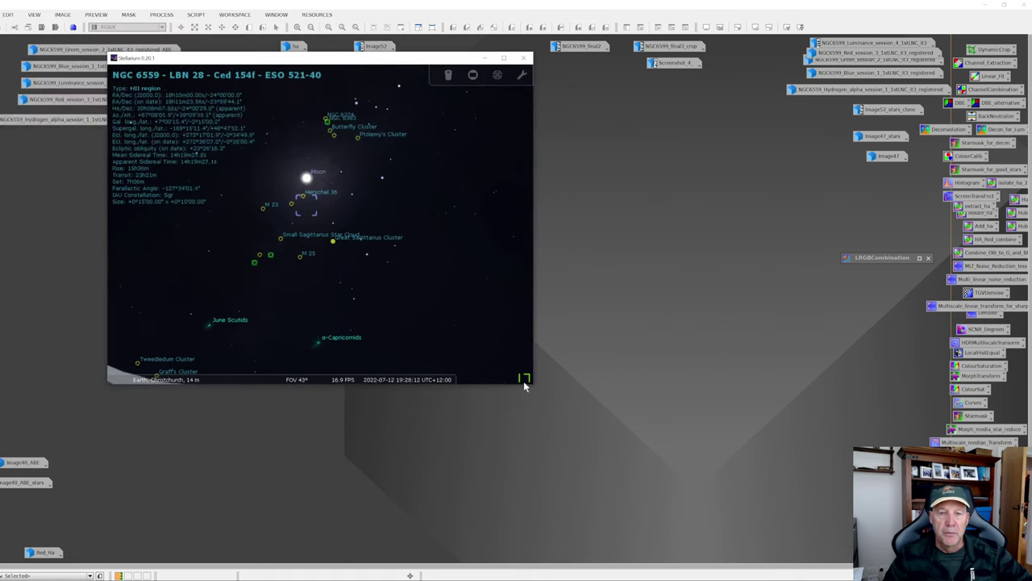
left_click(503, 58)
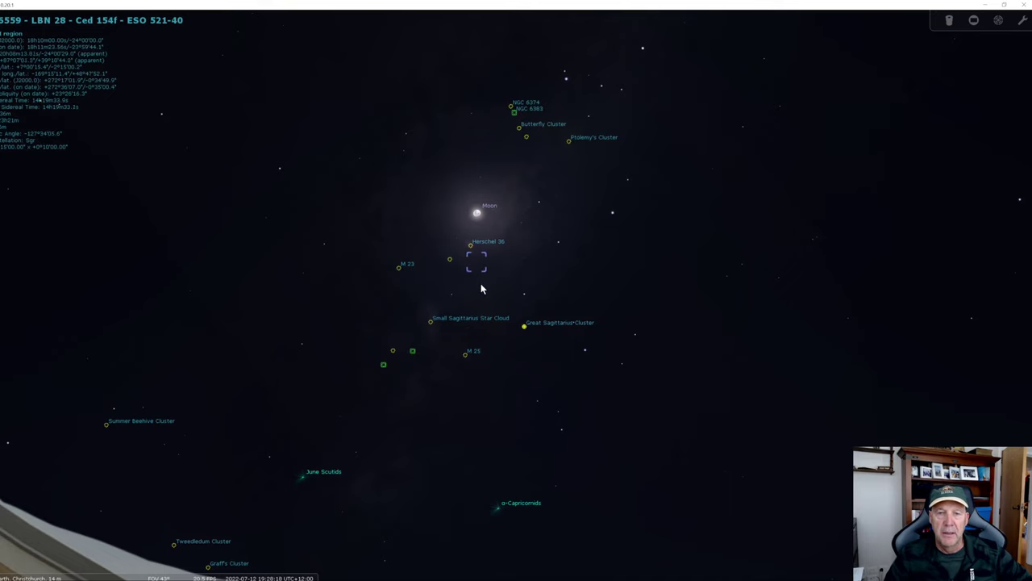
scroll(479, 283, "up", 3)
scroll(456, 250, "up", 6)
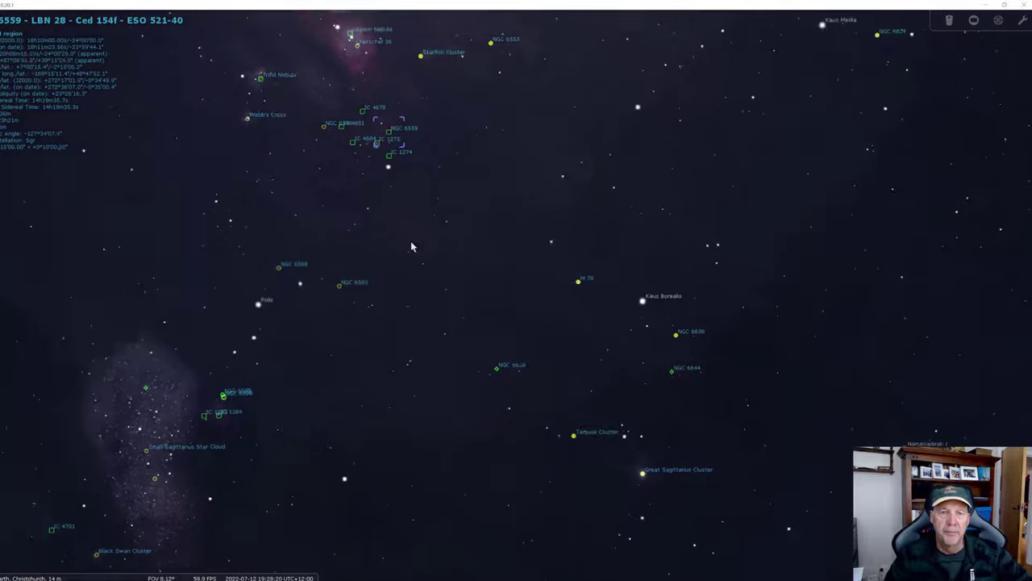
scroll(484, 315, "up", 3)
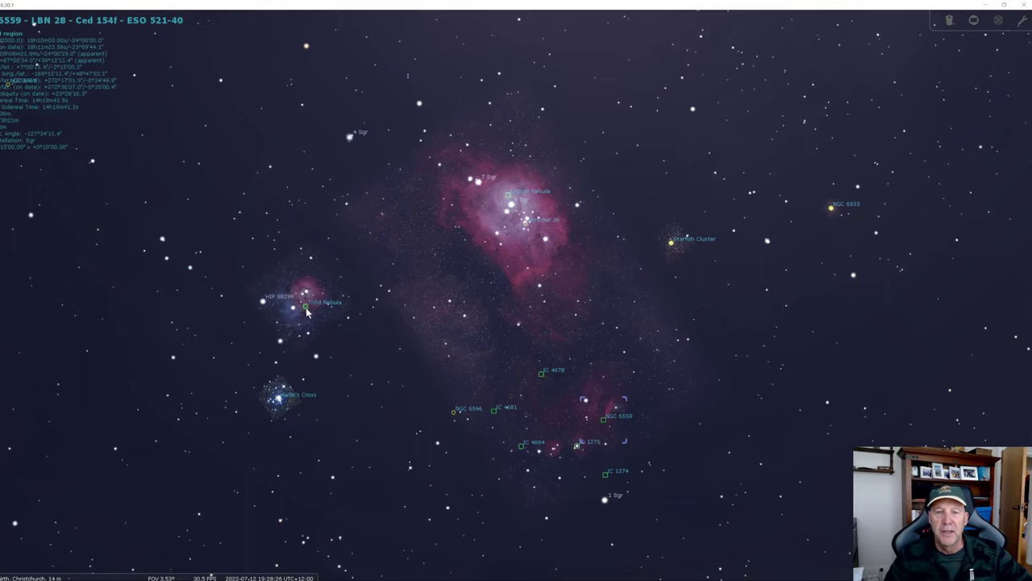
scroll(557, 393, "up", 3)
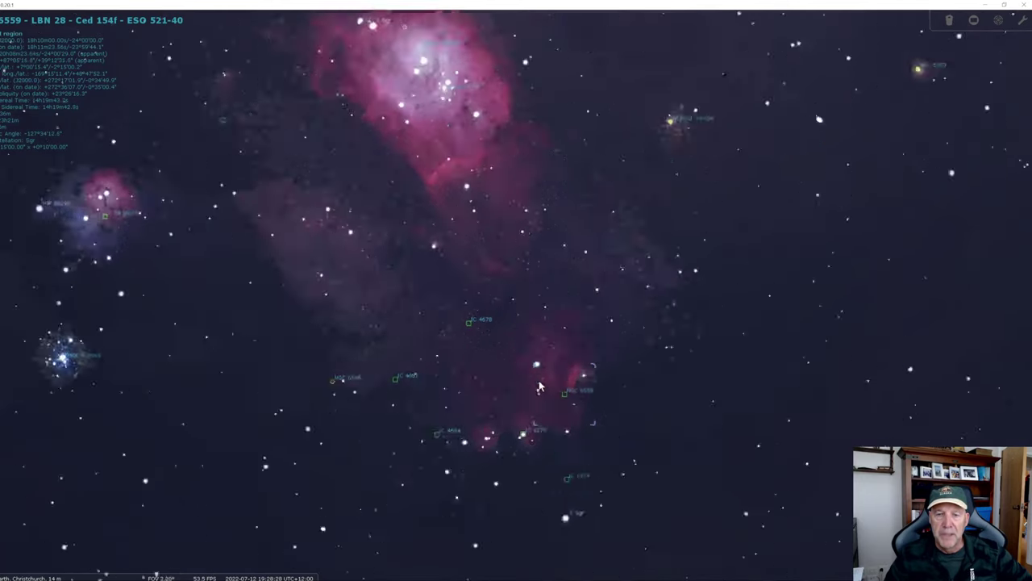
scroll(579, 398, "up", 1)
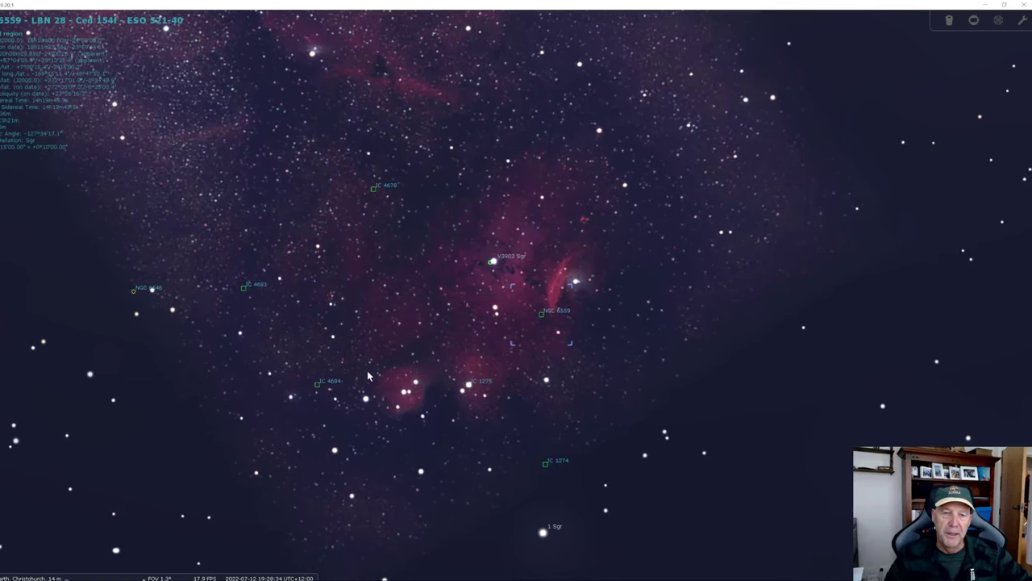
Recentre on NGC 6559 and settle at about 2.1° field, showing the Lagoon and Trifid Nebulae
left_click_drag(449, 147, 600, 454)
key("space")
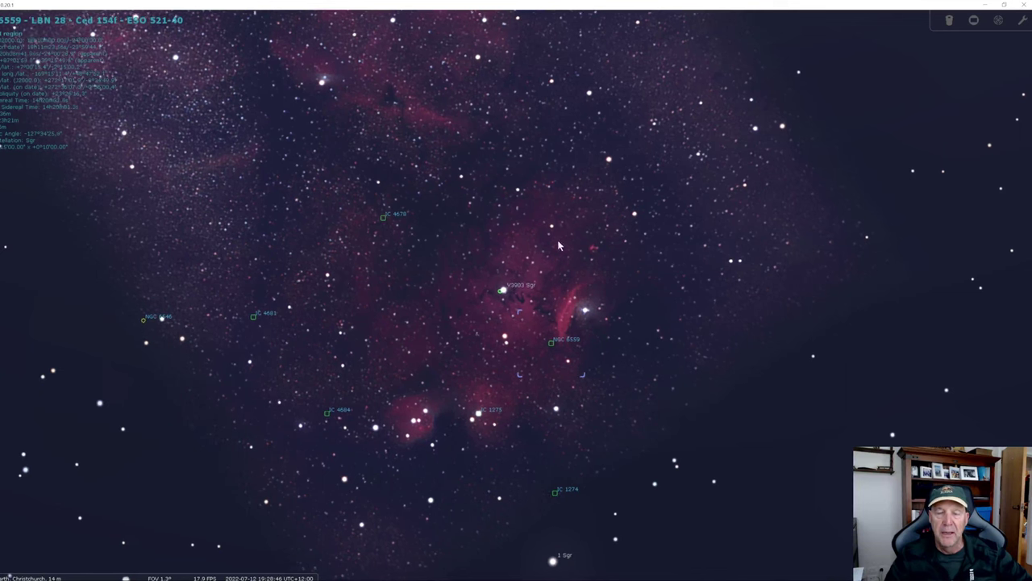
scroll(486, 363, "down", 5)
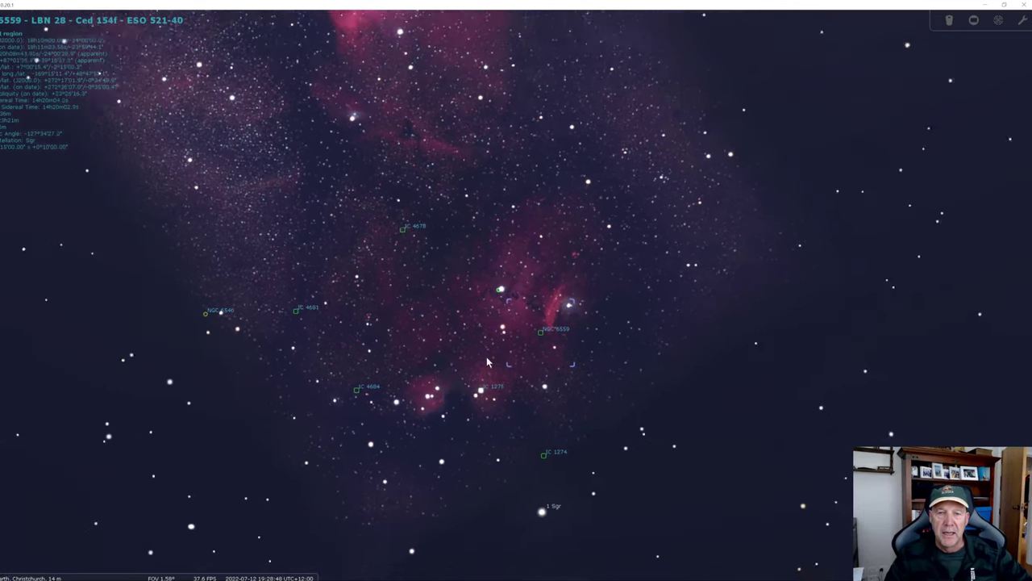
left_click_drag(504, 308, 517, 337)
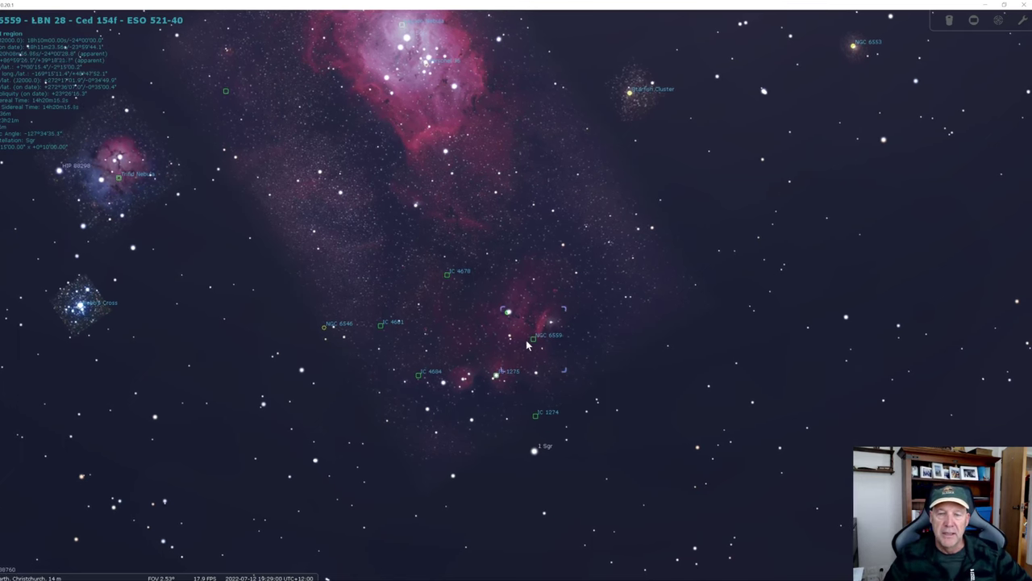
scroll(526, 345, "up", 5)
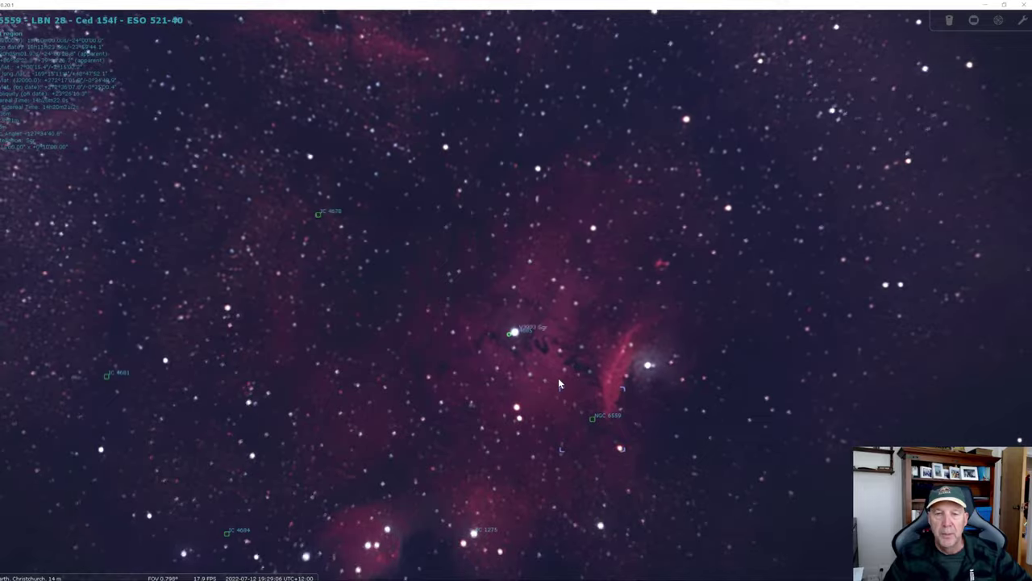
scroll(557, 377, "down", 2)
scroll(555, 375, "down", 2)
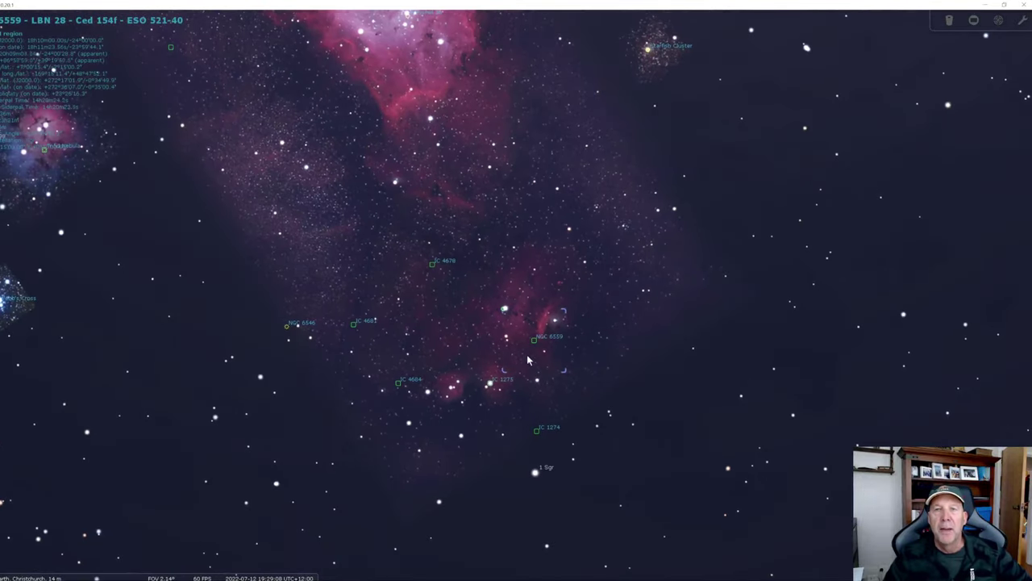
Minimize Stellarium to bring the PixInsight workspace back
left_click(983, 6)
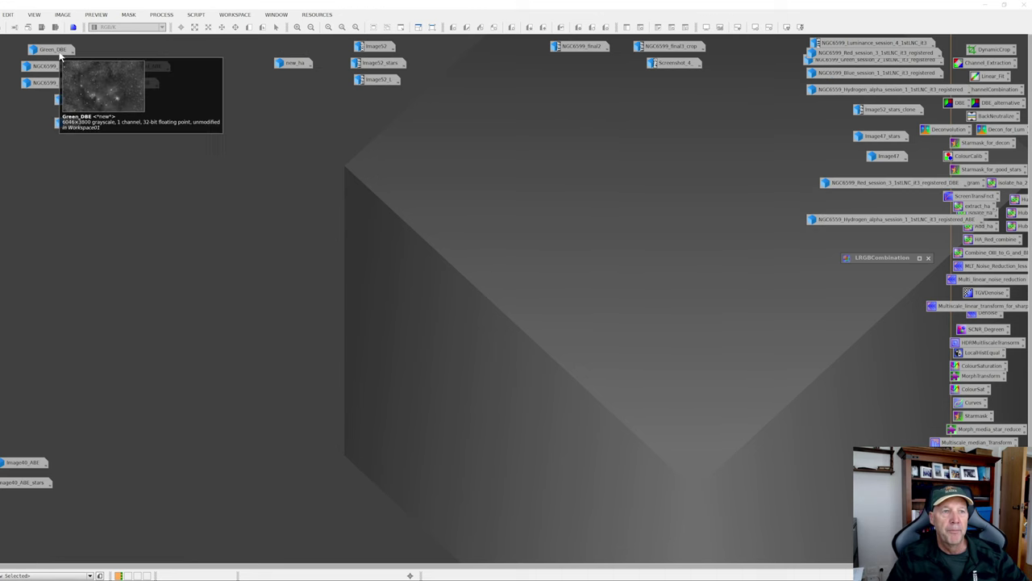
double_click(48, 50)
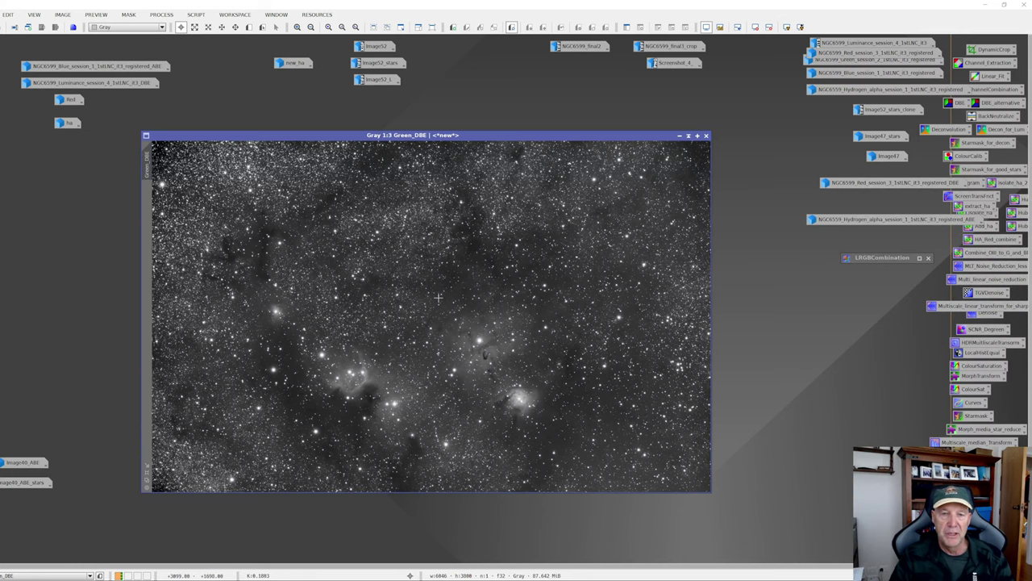
left_click(680, 136)
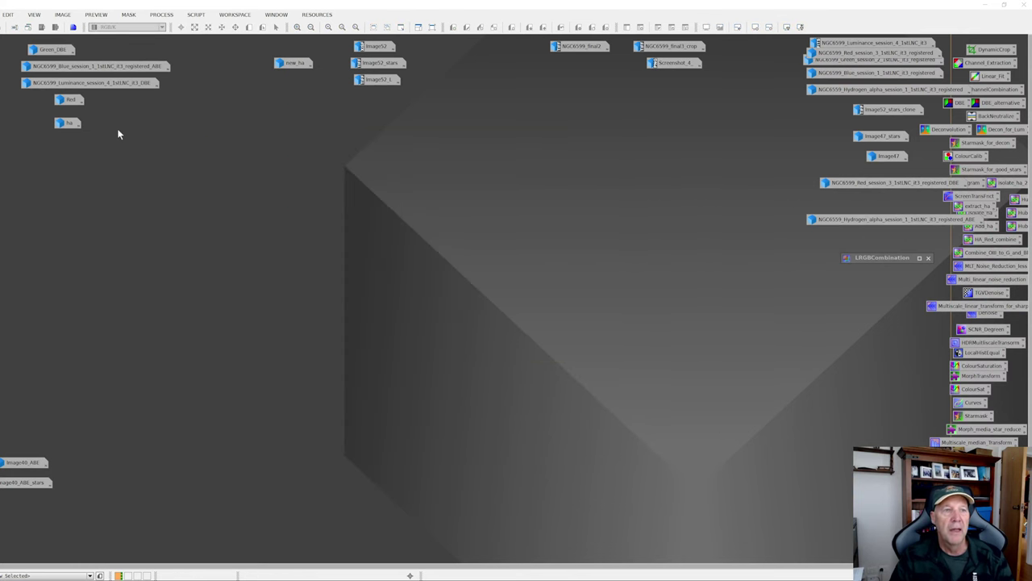
double_click(112, 70)
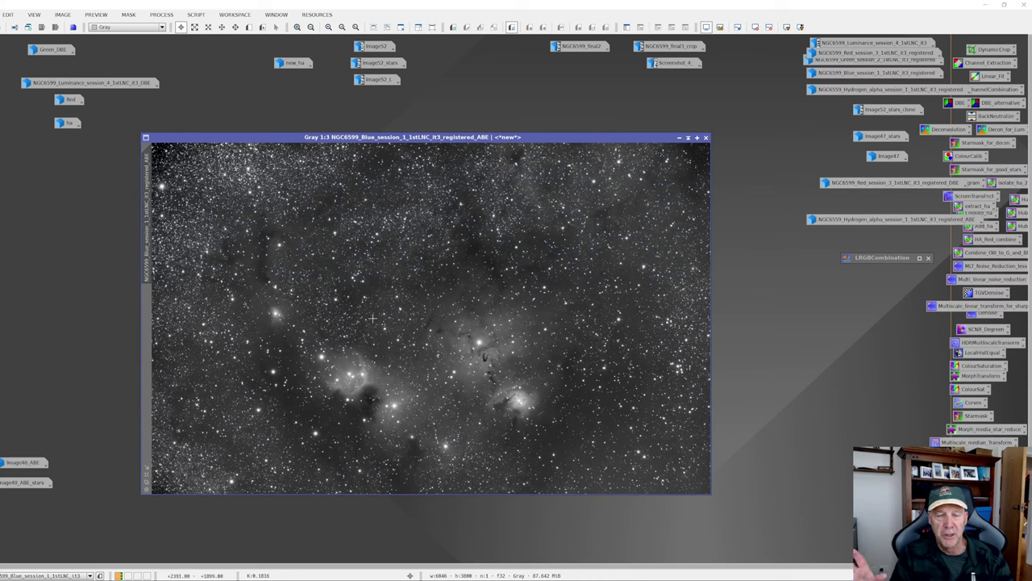
mouse_move(156, 148)
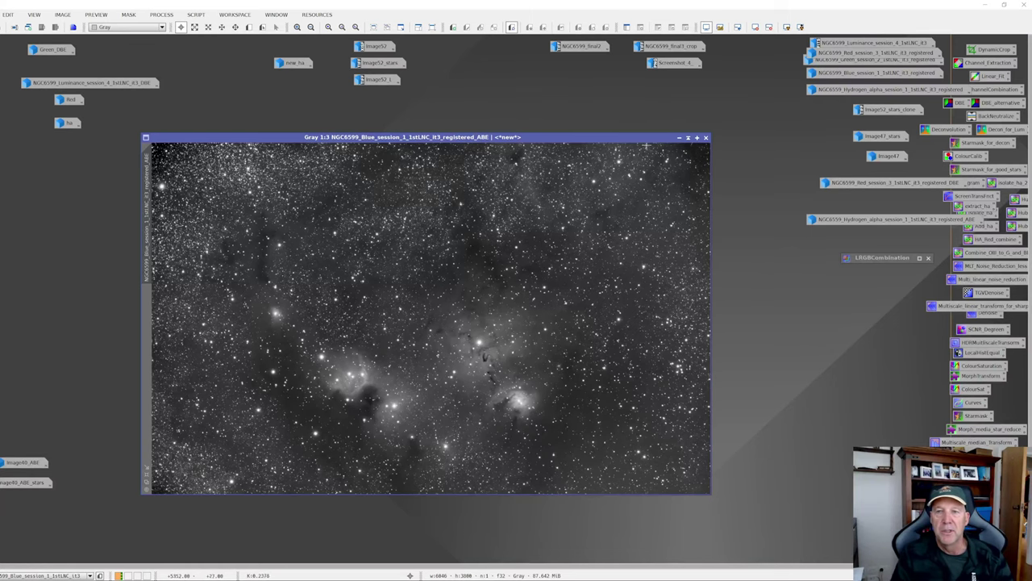
left_click(688, 137)
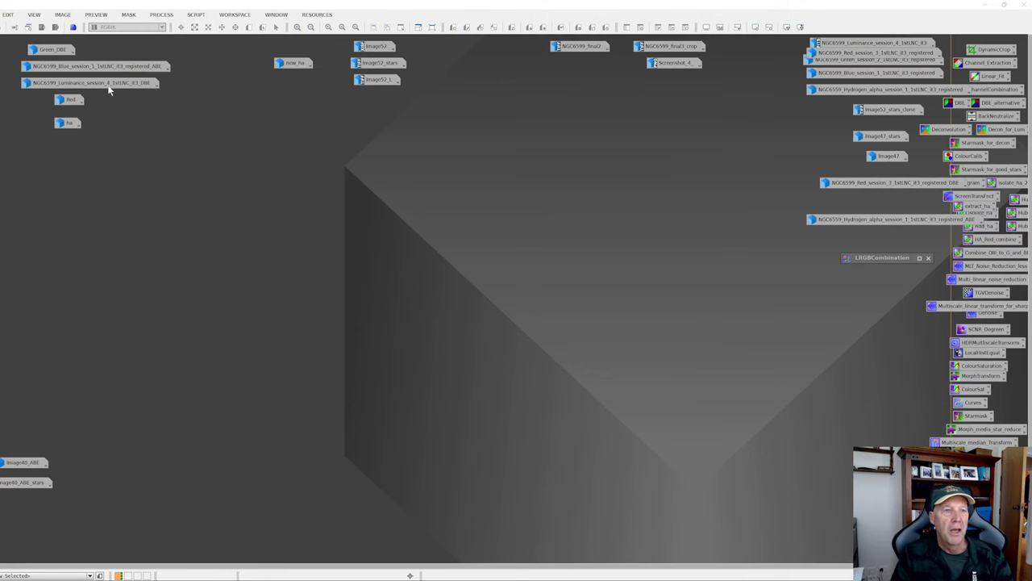
Glance at the Luminance DBE image, iconize it, and open the Red channel image
double_click(112, 83)
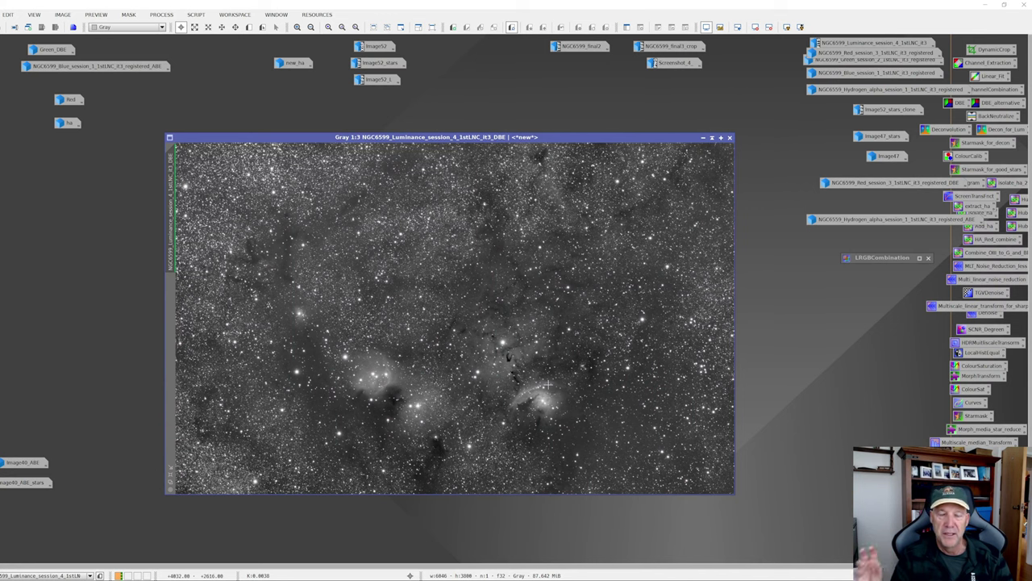
left_click(702, 138)
double_click(71, 100)
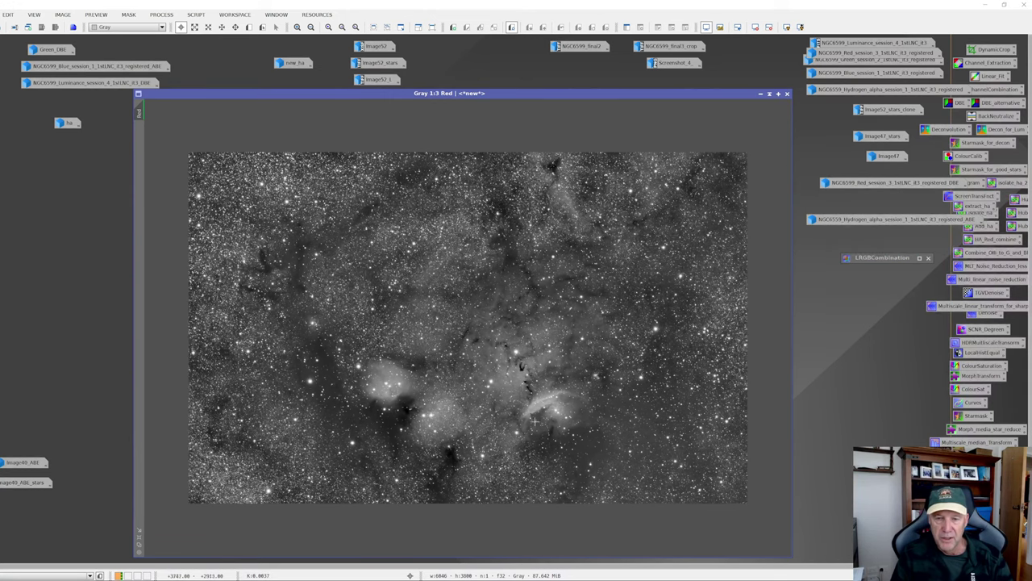
Inspect the Red image, then iconize both the ha and Red image windows
scroll(547, 412, "up", 1)
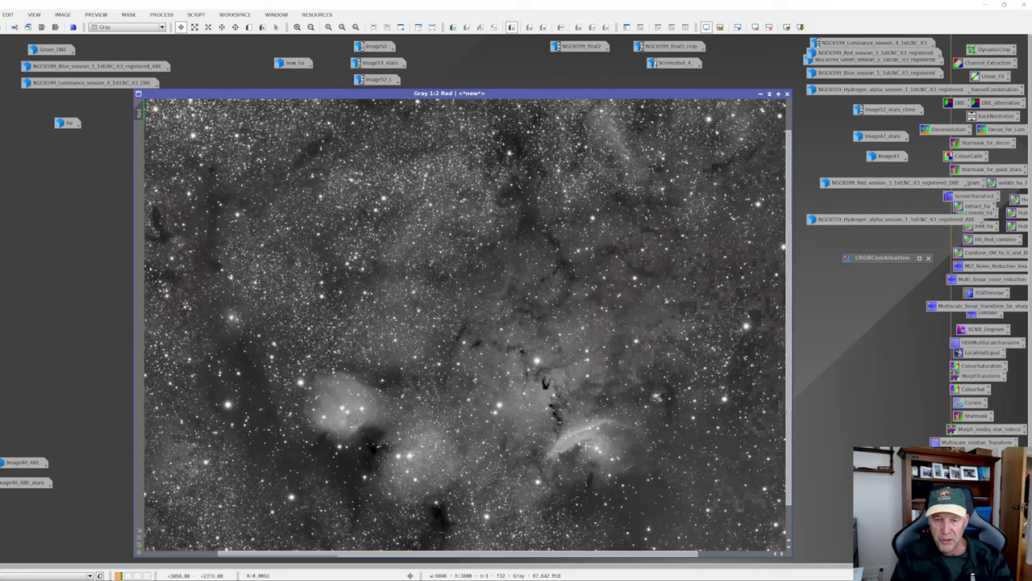
scroll(588, 448, "up", 1)
left_click_drag(790, 377, 790, 457)
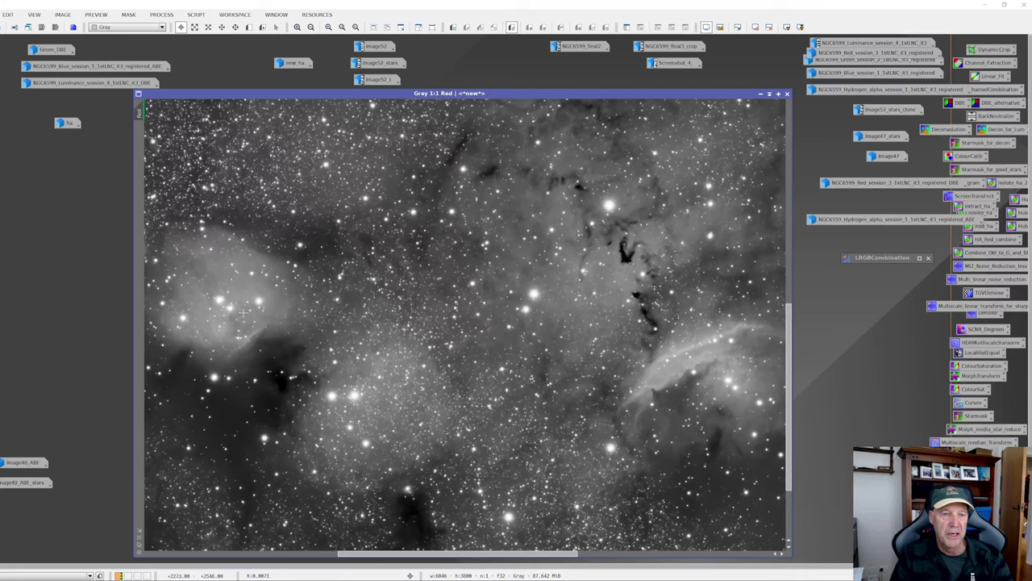
scroll(468, 321, "down", 1)
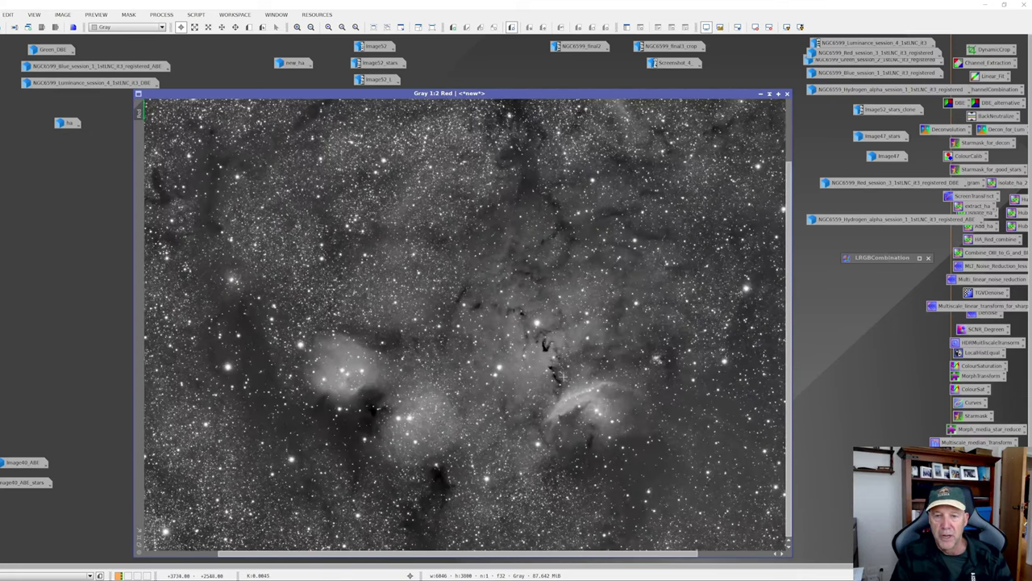
scroll(551, 364, "down", 1)
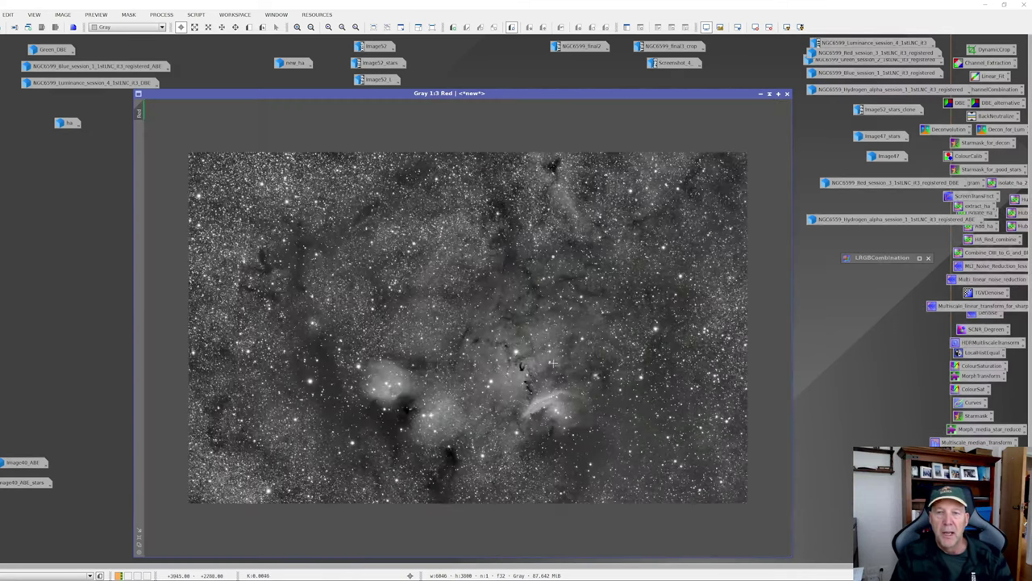
key("ctrl+Tab")
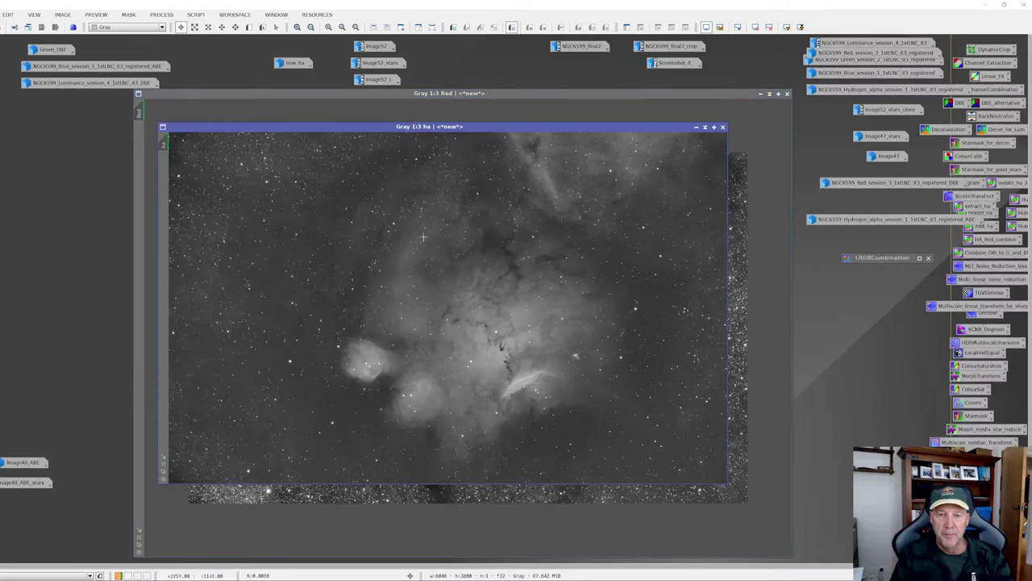
left_click(697, 129)
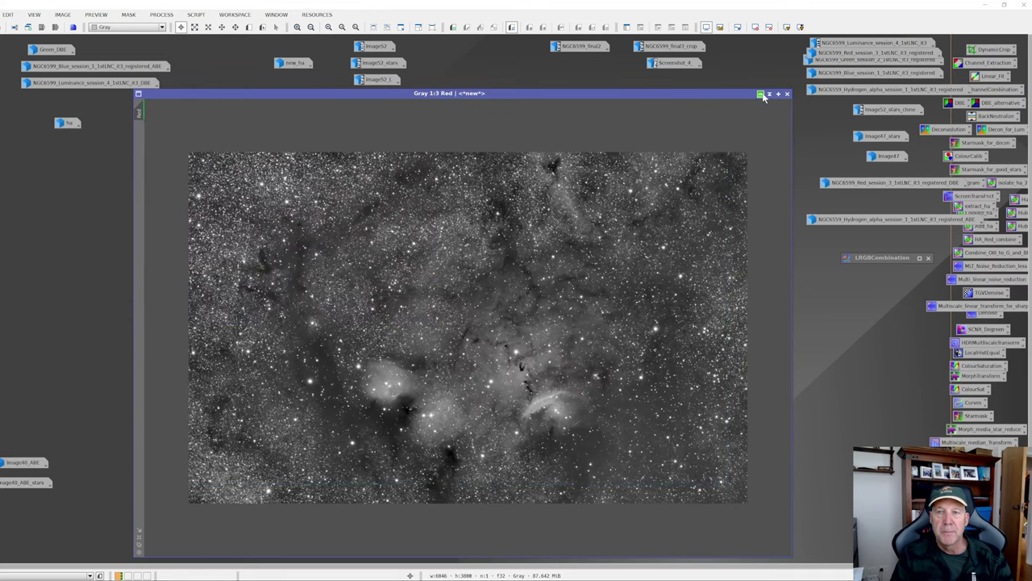
left_click(762, 94)
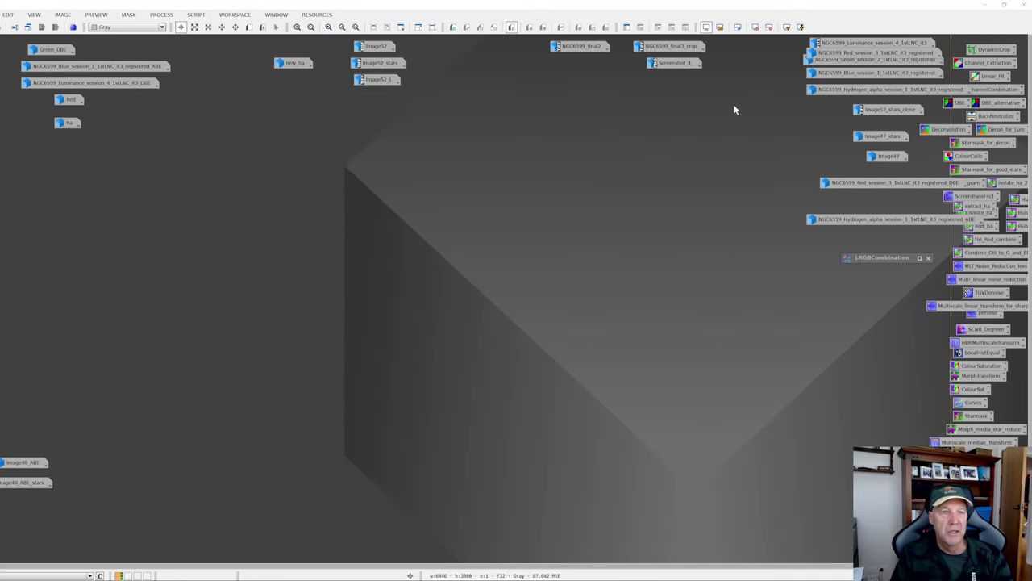
Open new_ha and review the extract_ha PixelMath expression's Q=0.2 symbol, then iconize it
double_click(295, 64)
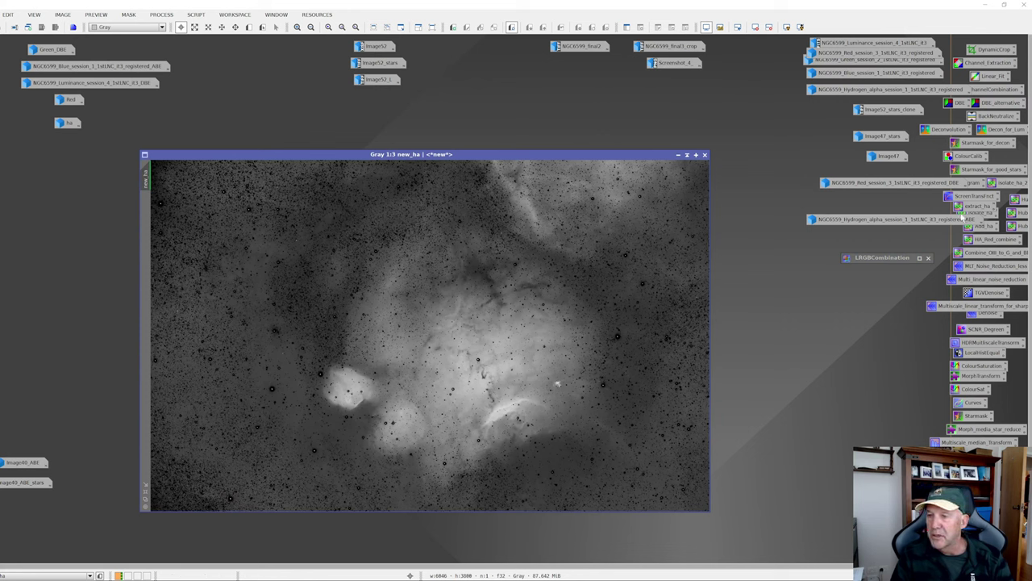
double_click(973, 207)
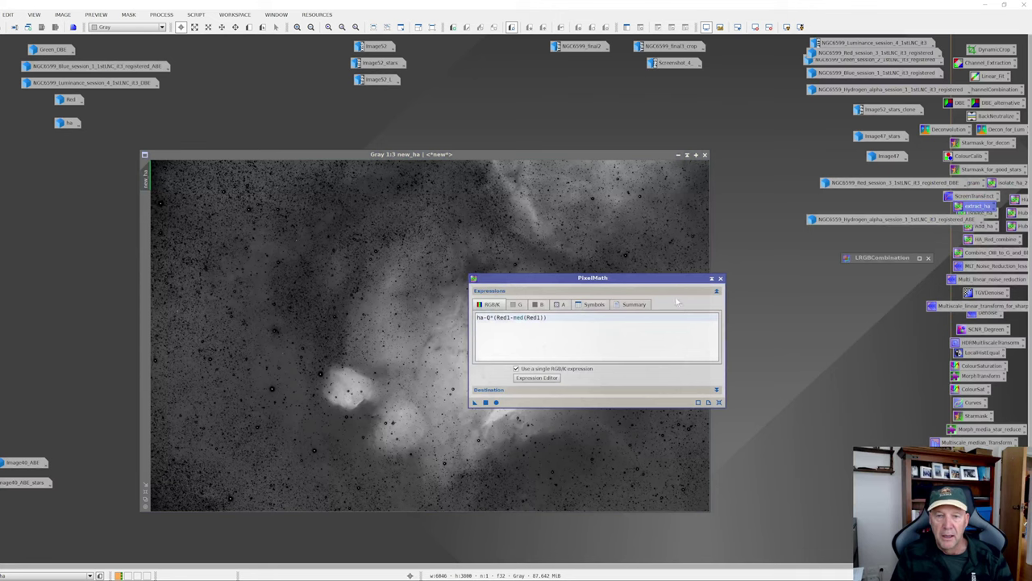
left_click_drag(650, 278, 814, 195)
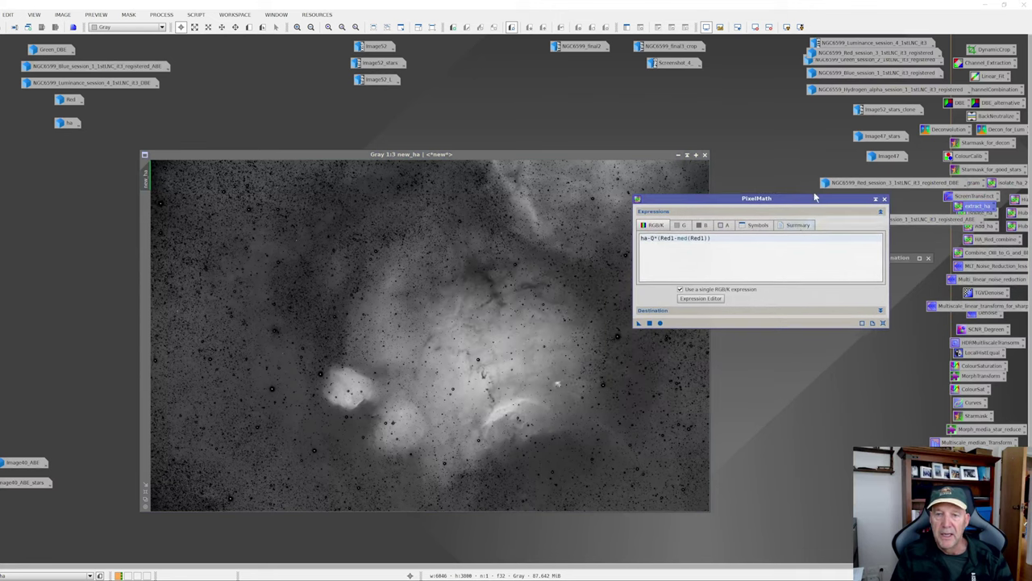
left_click(765, 223)
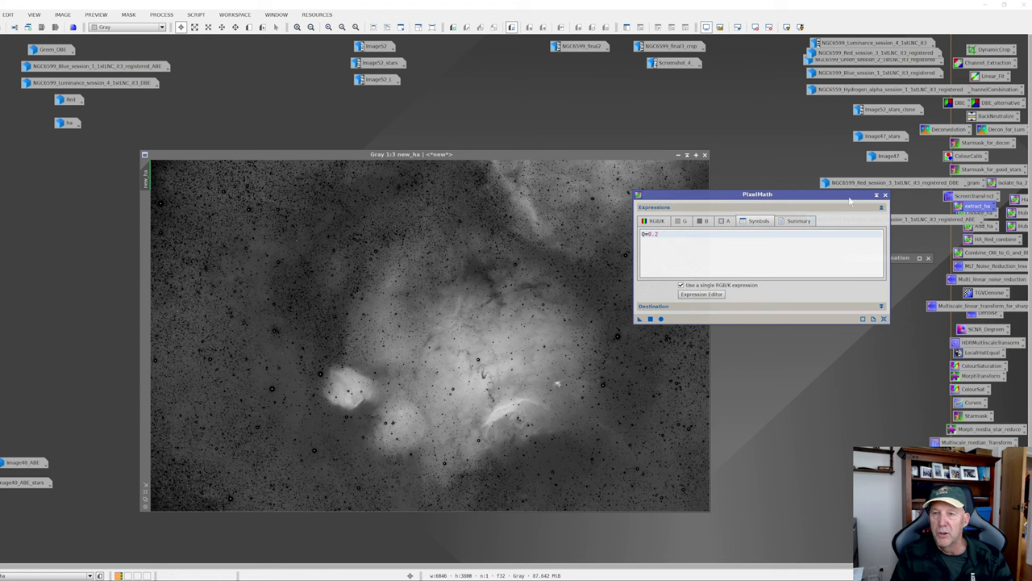
left_click(877, 196)
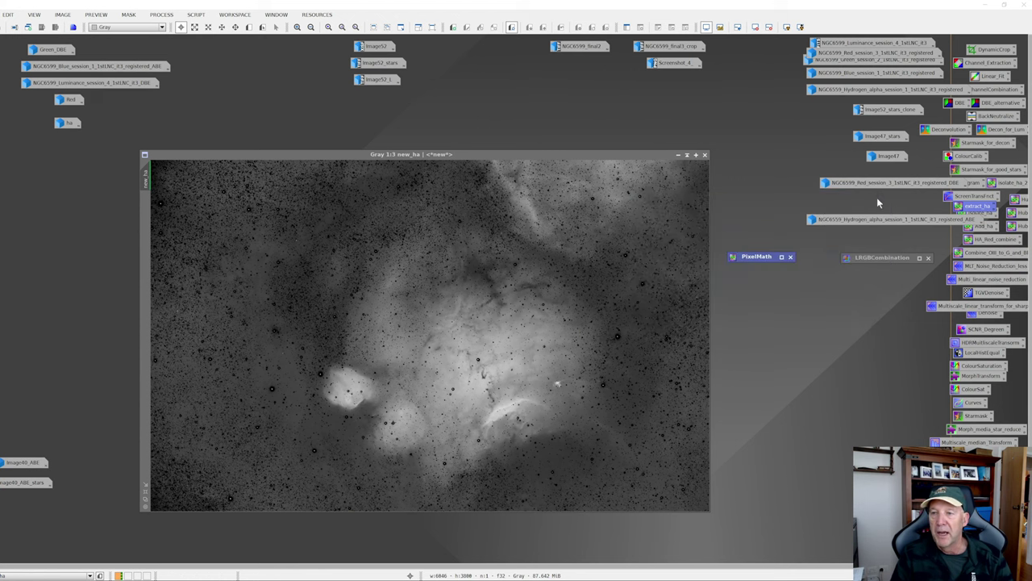
left_click_drag(760, 260, 880, 335)
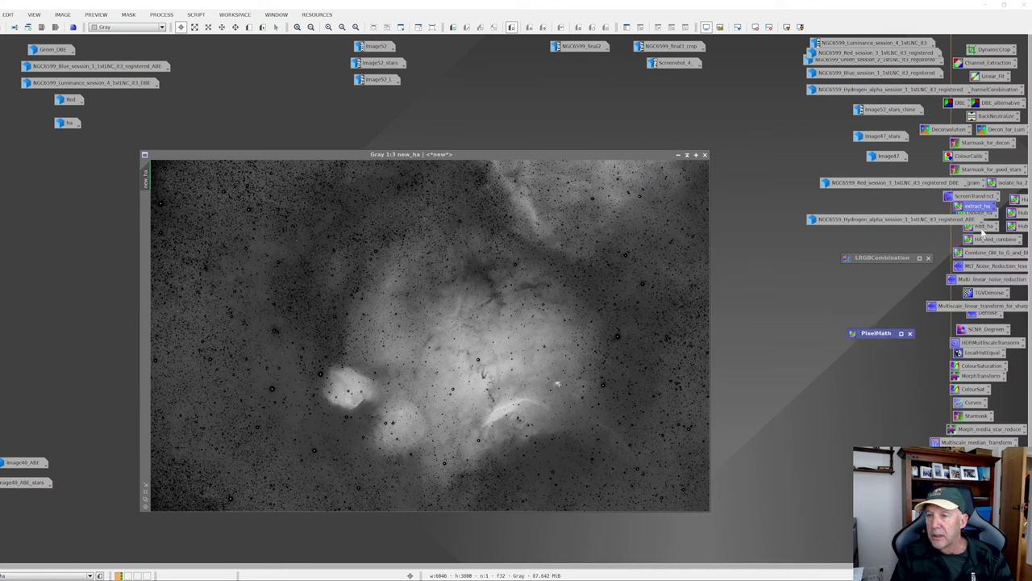
Review the add_ha PixelMath expression and iconize it again
double_click(981, 228)
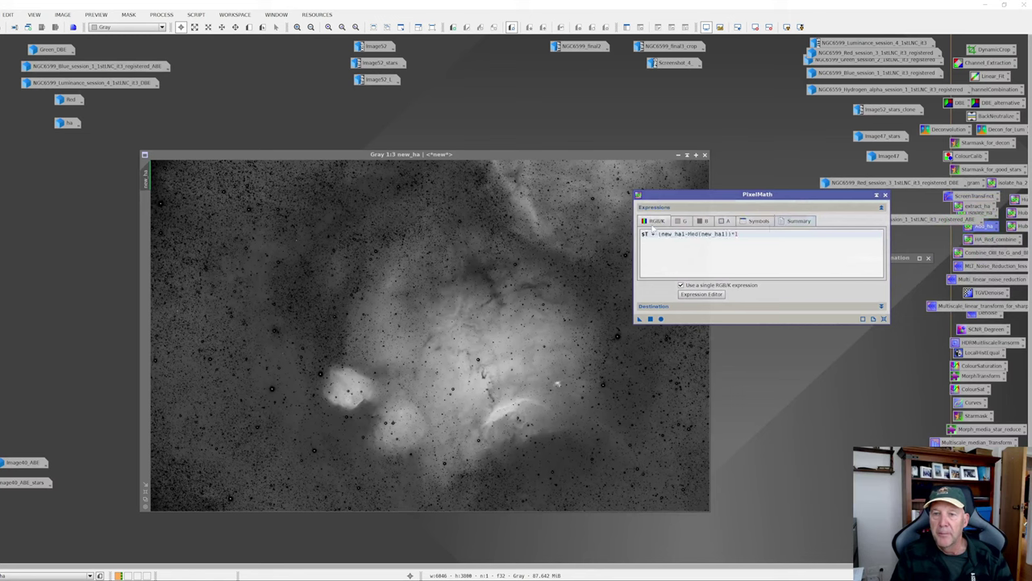
left_click_drag(758, 194, 873, 229)
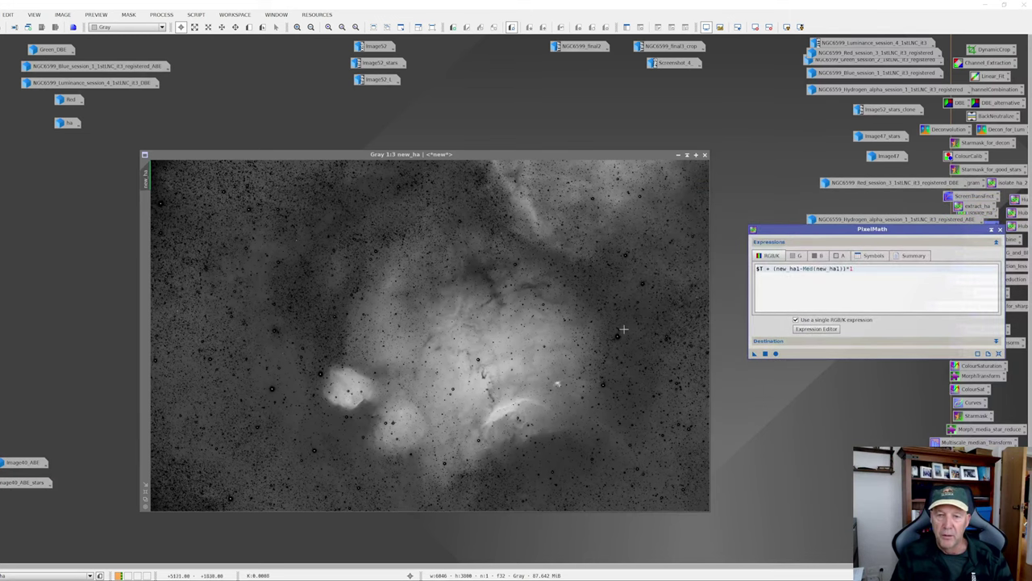
left_click(991, 230)
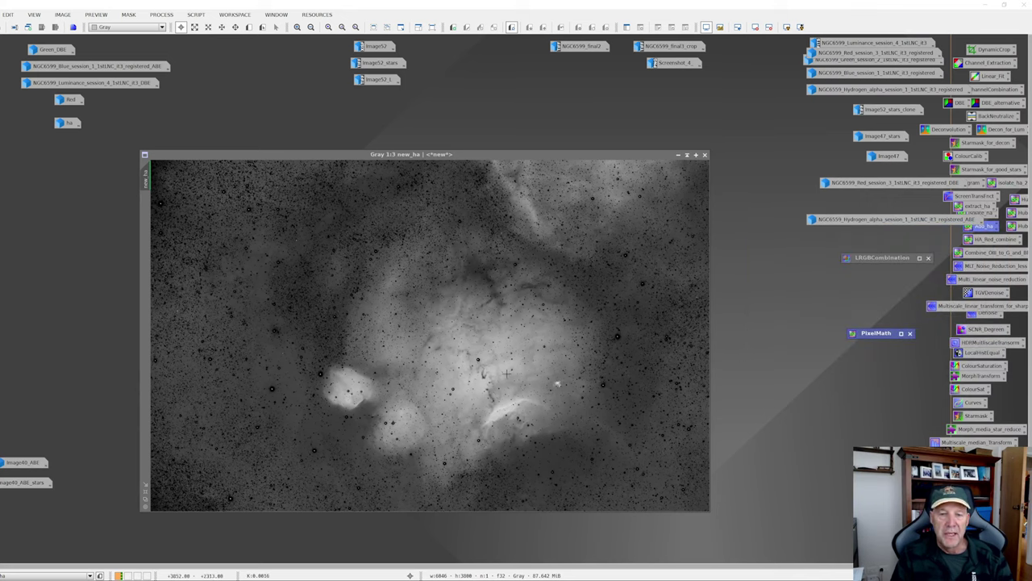
Iconize new_ha and open the Red image
left_click(679, 155)
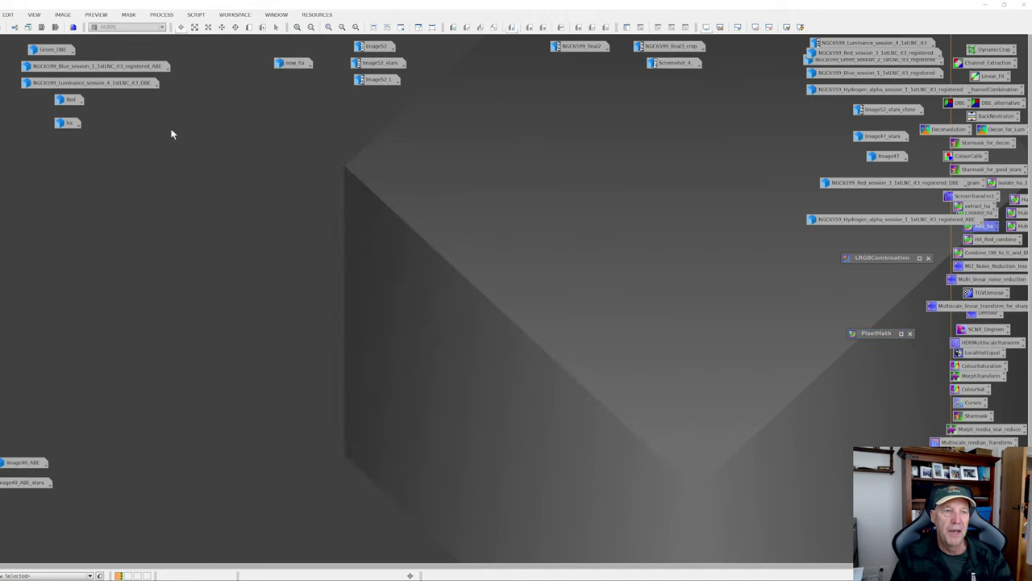
mouse_move(102, 88)
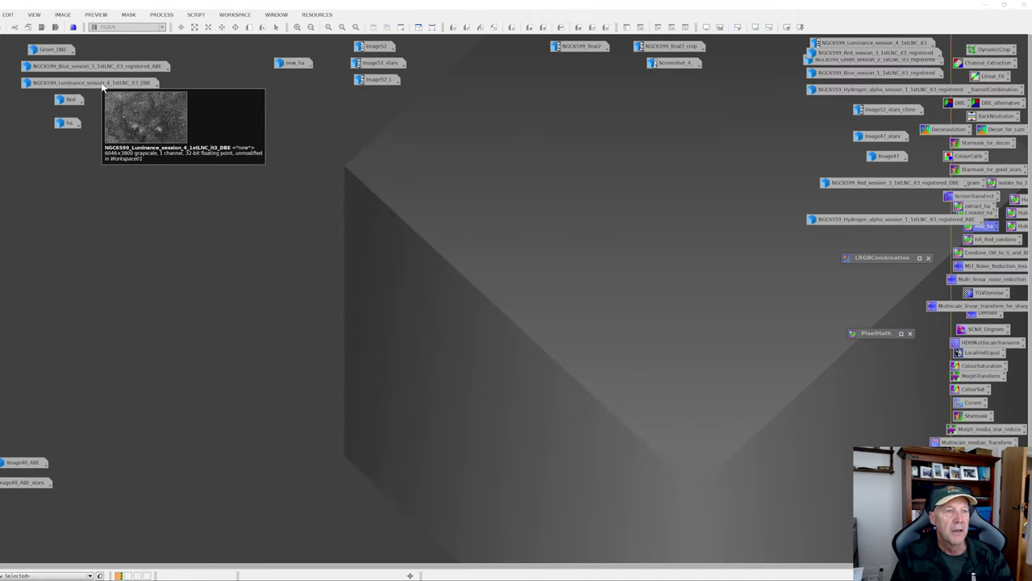
left_click(103, 67)
double_click(70, 99)
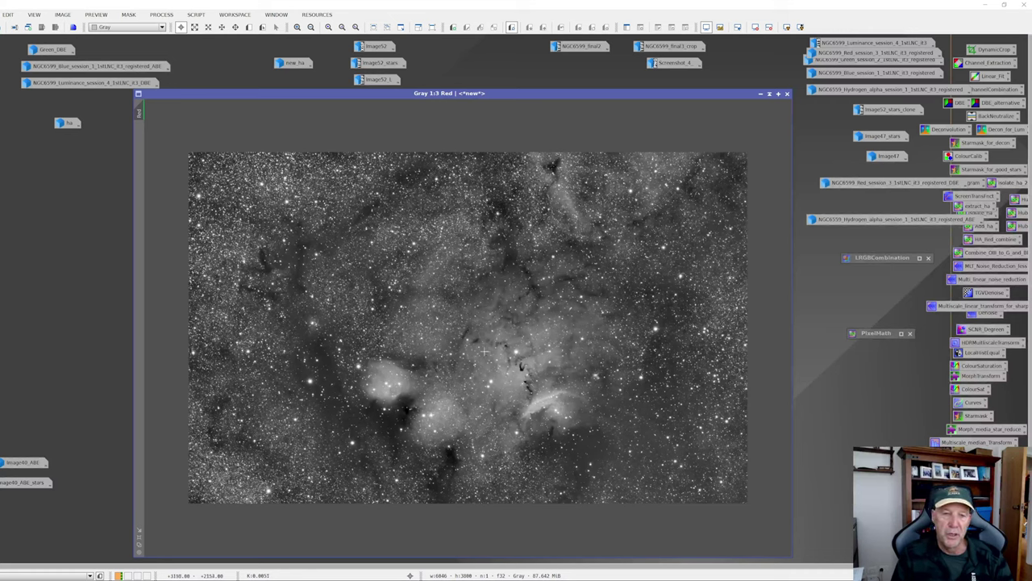
Reapply the HistogramTransformation stretch via Undo/Redo, reset the screen stretch, and iconize Red_Ha
left_click(2, 33)
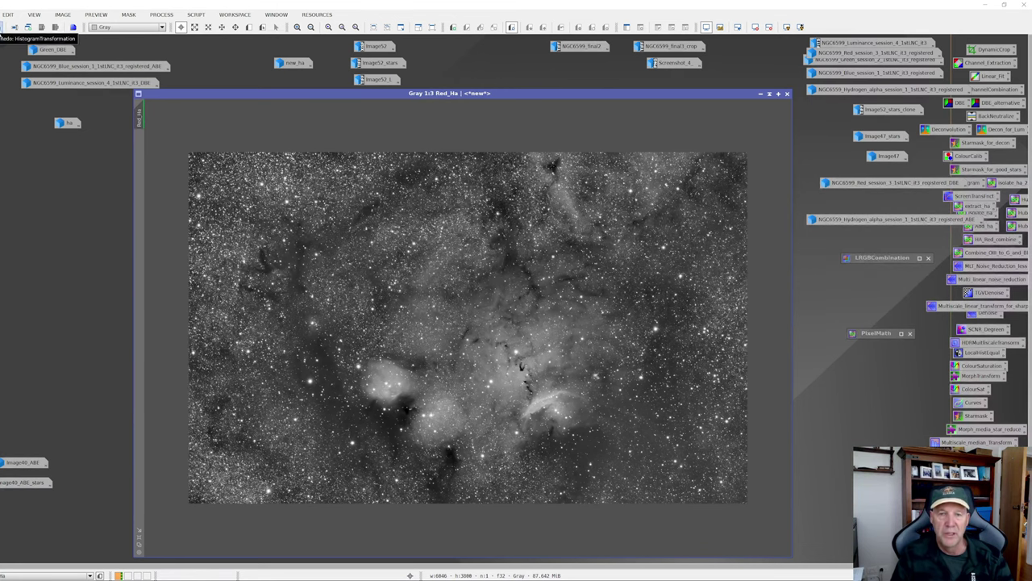
left_click(2, 30)
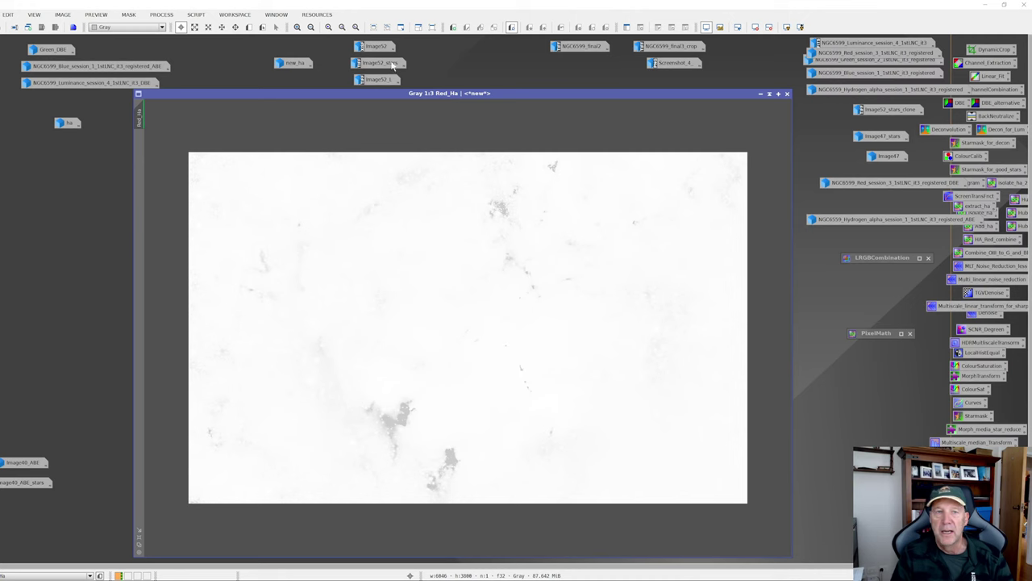
left_click(787, 28)
left_click(757, 28)
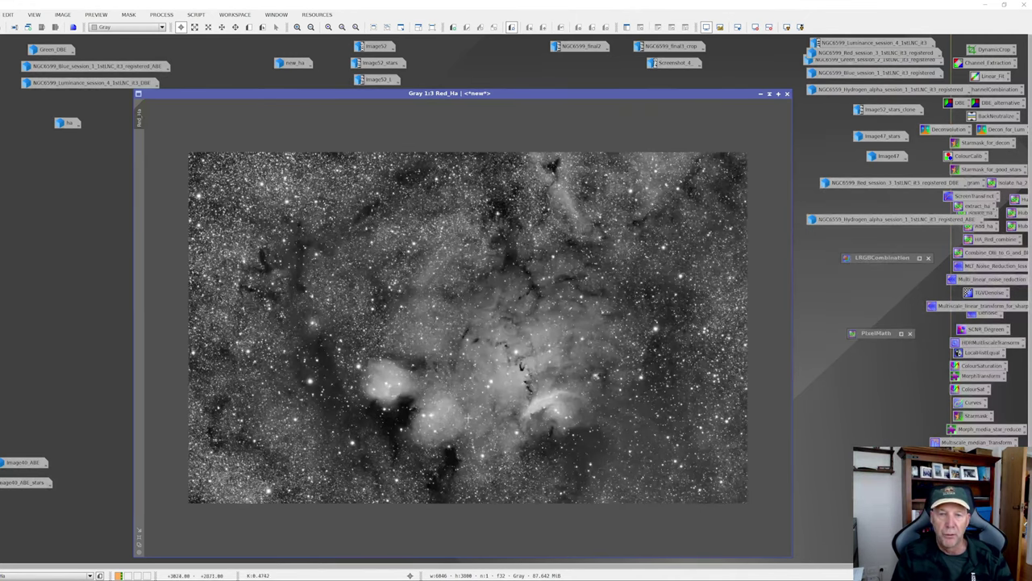
left_click(761, 94)
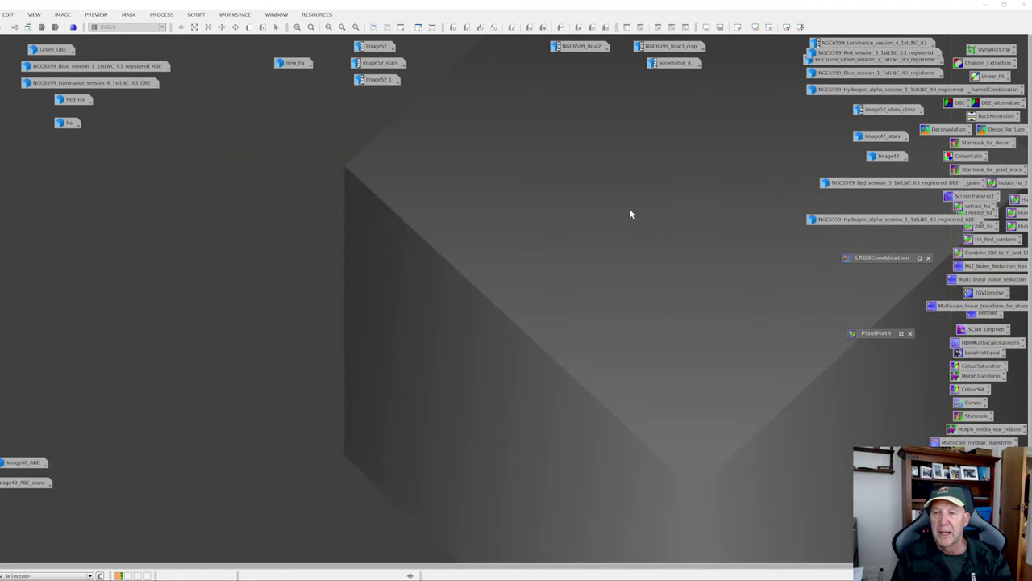
Review the channel settings in the LRGBCombination dialog, then close it
double_click(862, 259)
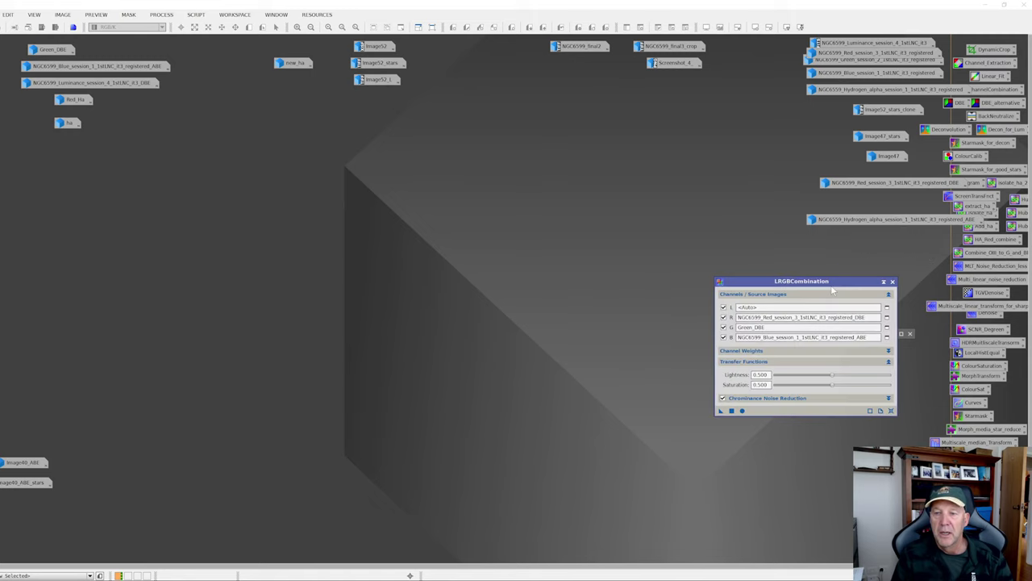
left_click_drag(833, 284, 597, 160)
left_click(659, 158)
Open the colour Image52 and compare display looks with Undo/Redo, keeping the contrasty version
double_click(375, 47)
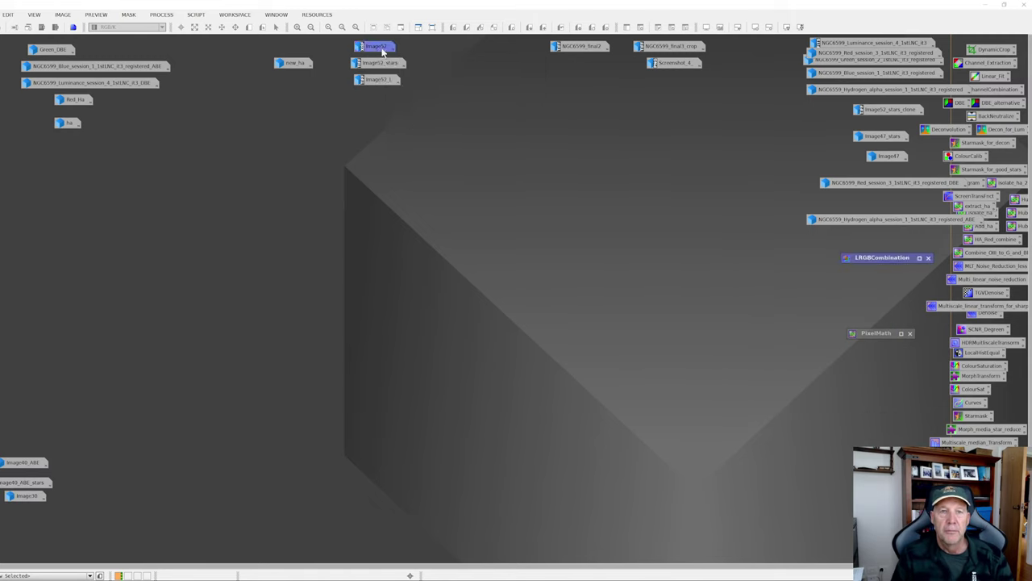
left_click_drag(476, 150, 500, 122)
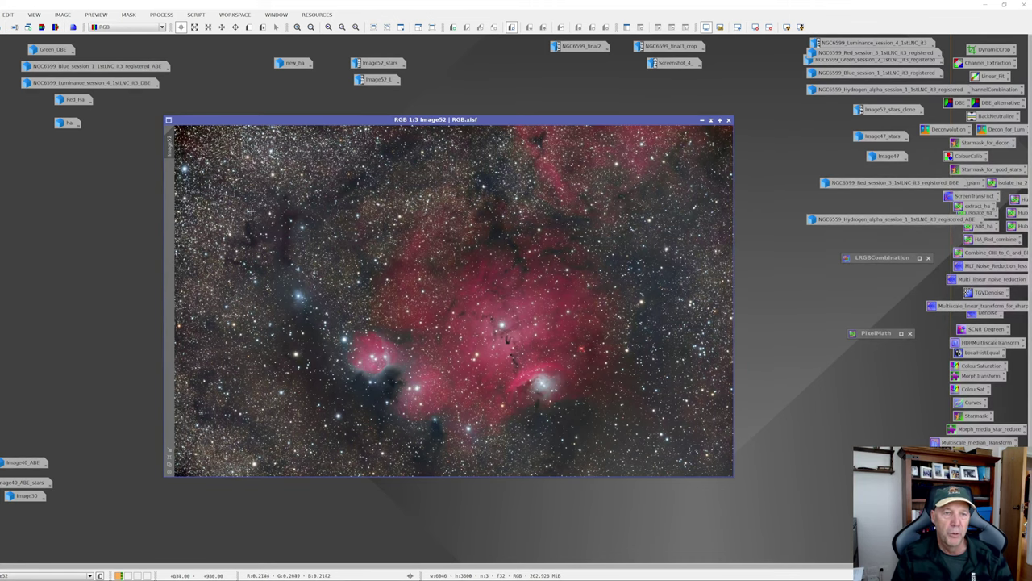
scroll(255, 263, "up", 2)
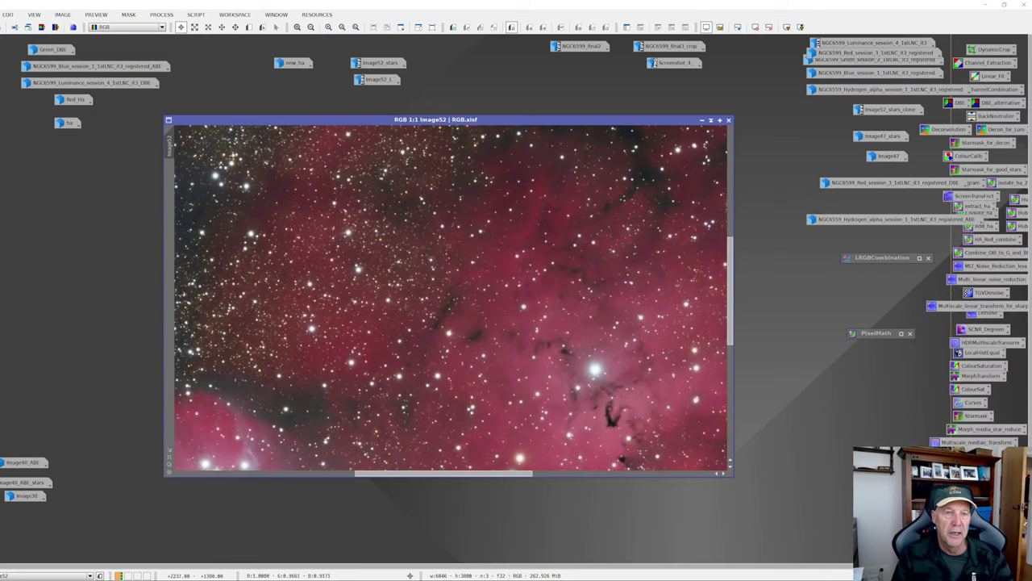
scroll(298, 244, "down", 2)
key("ctrl+z")
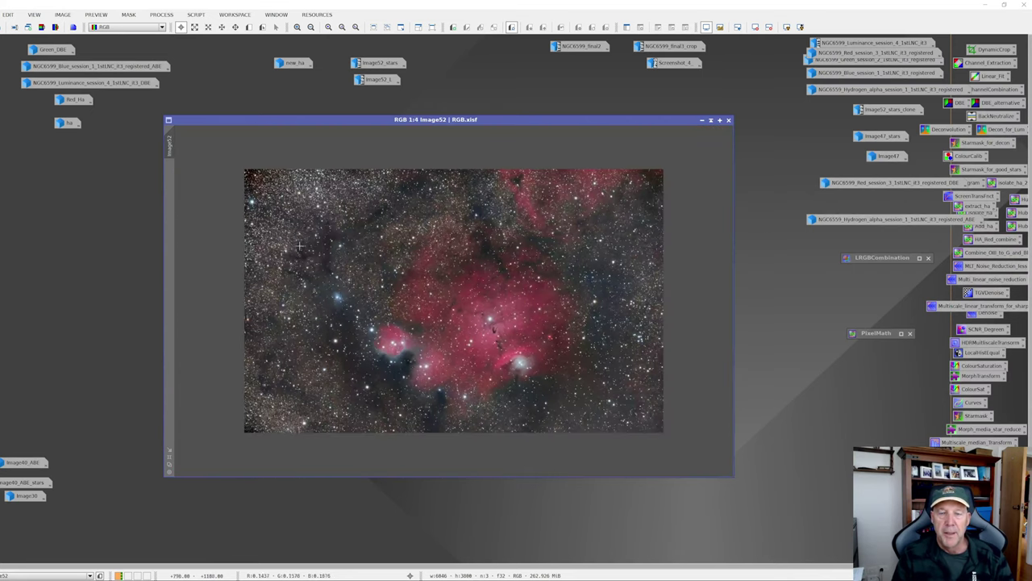
key("ctrl+y")
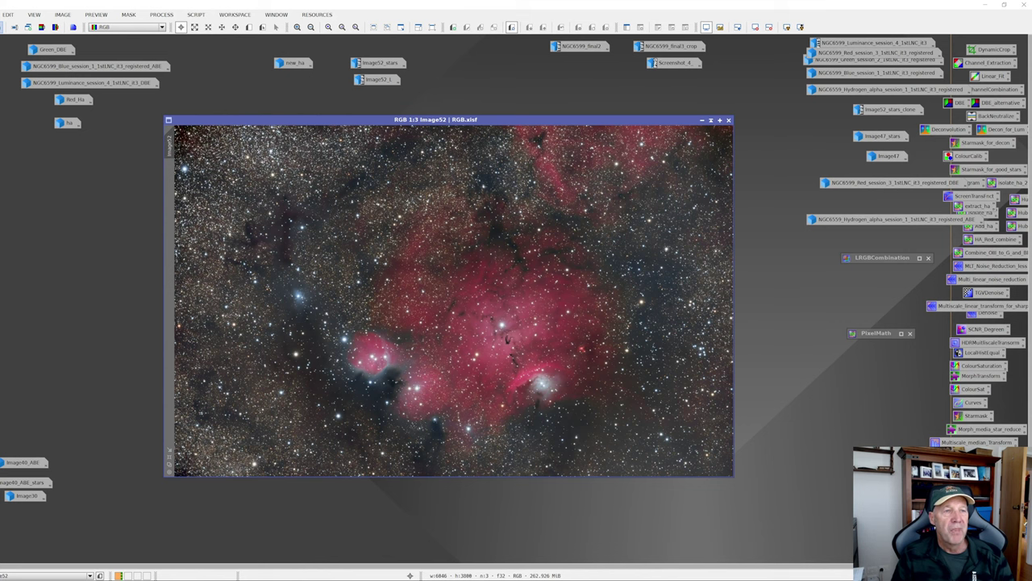
Redo the star removal, then iconize the colour Image52 to reveal Image52_L
left_click(4, 30)
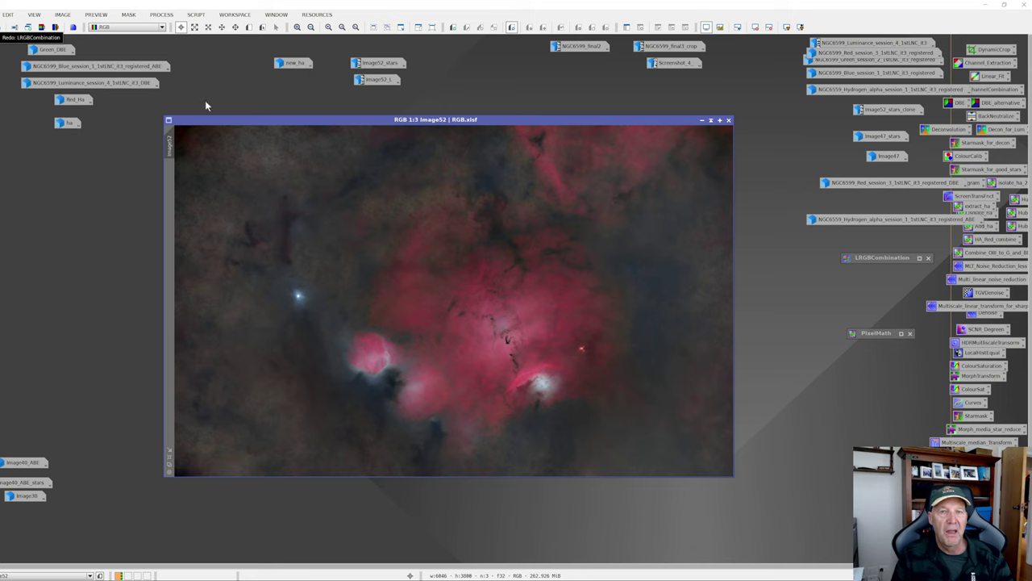
left_click(702, 121)
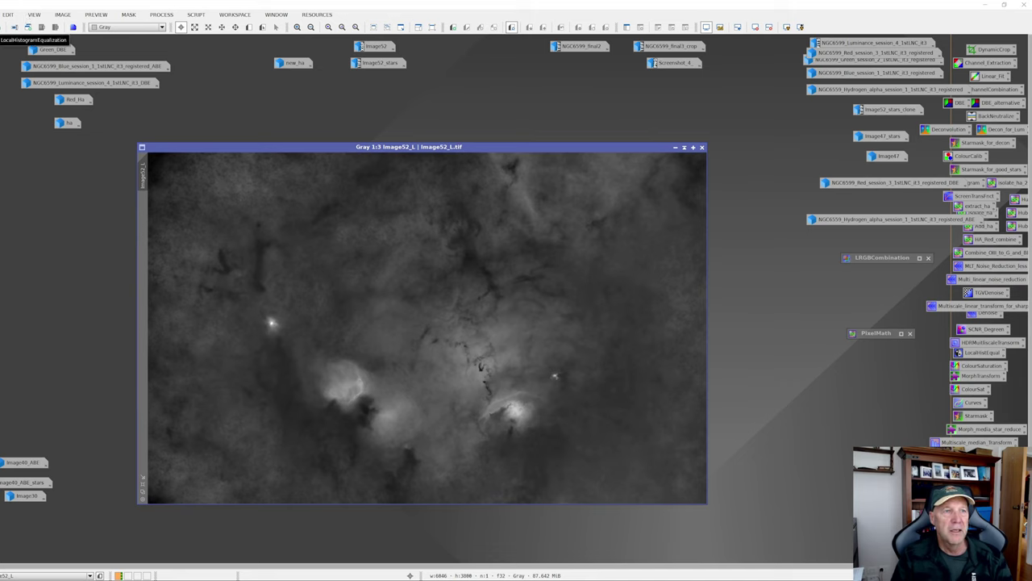
Redo the undone step on Image52_L, iconize it, and reapply LRGBCombination on reopened Image52
left_click(28, 26)
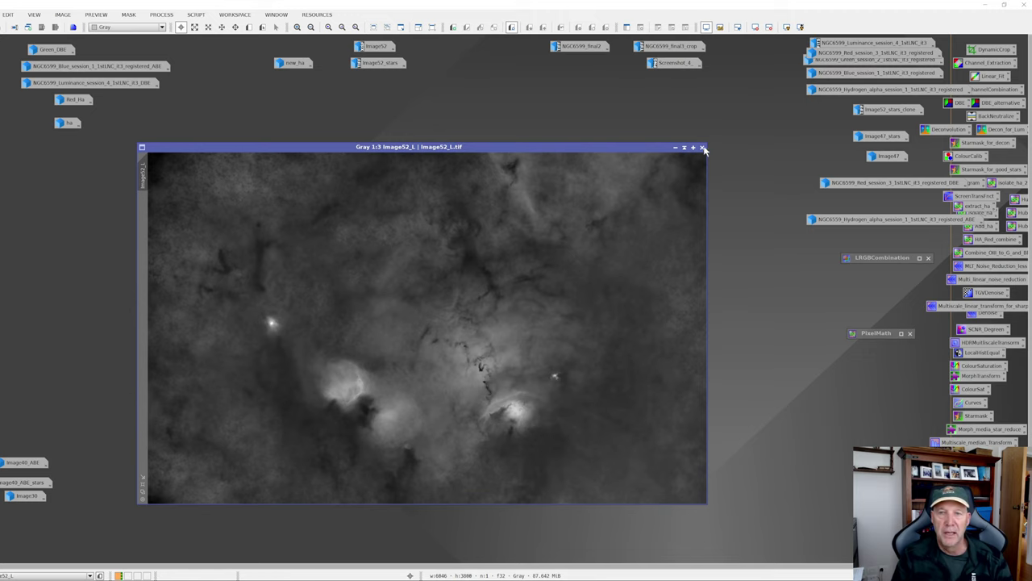
left_click(676, 148)
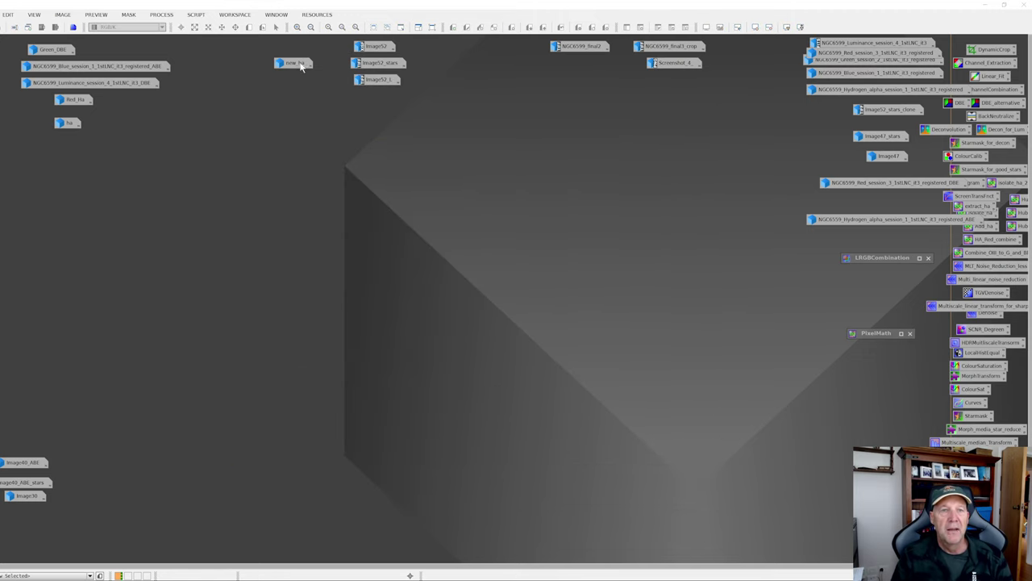
double_click(395, 50)
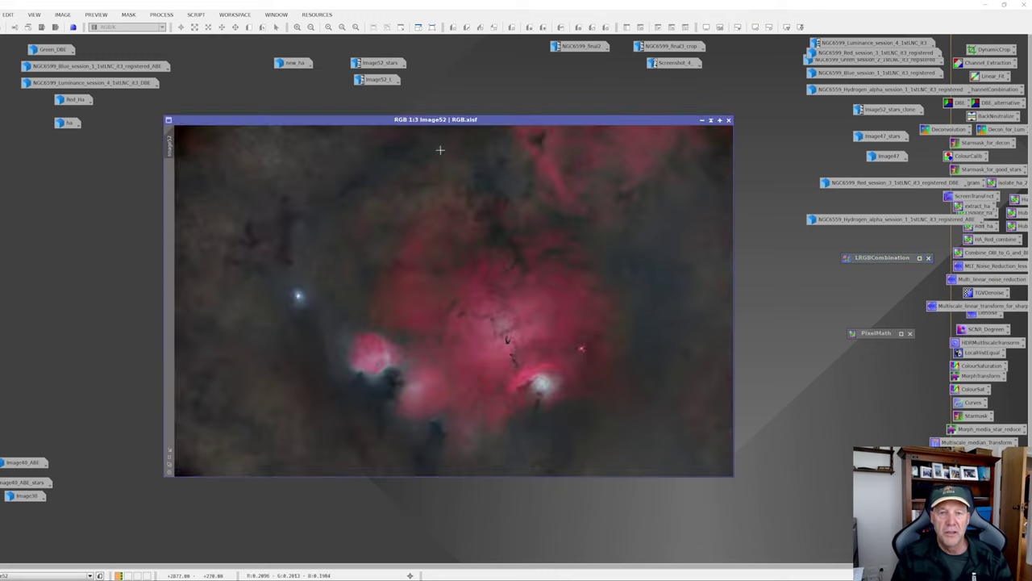
left_click_drag(511, 126, 507, 158)
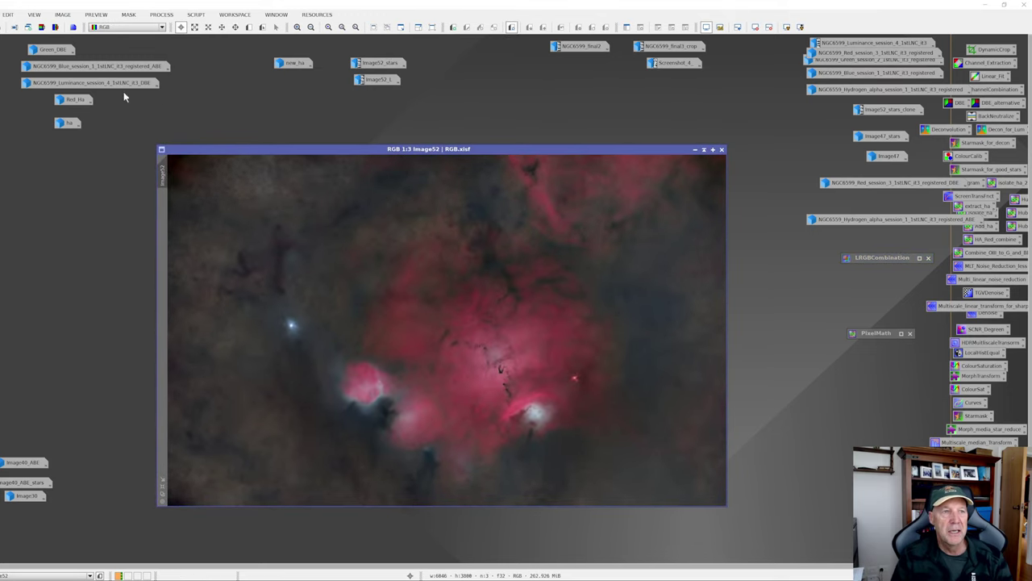
left_click(3, 29)
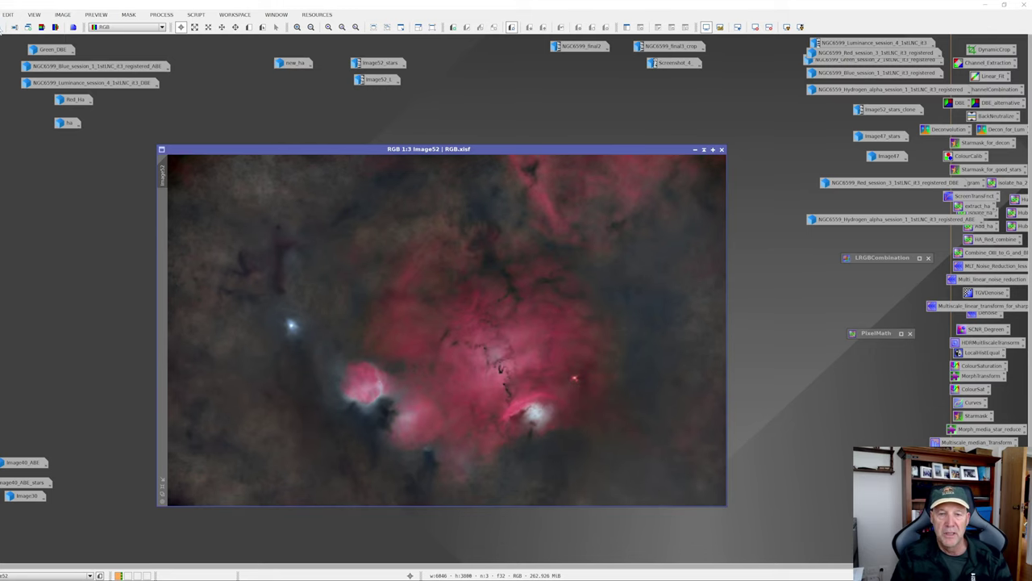
Zoom and pan around the starless colour Image52 to inspect the nebulosity
scroll(561, 449, "up", 1)
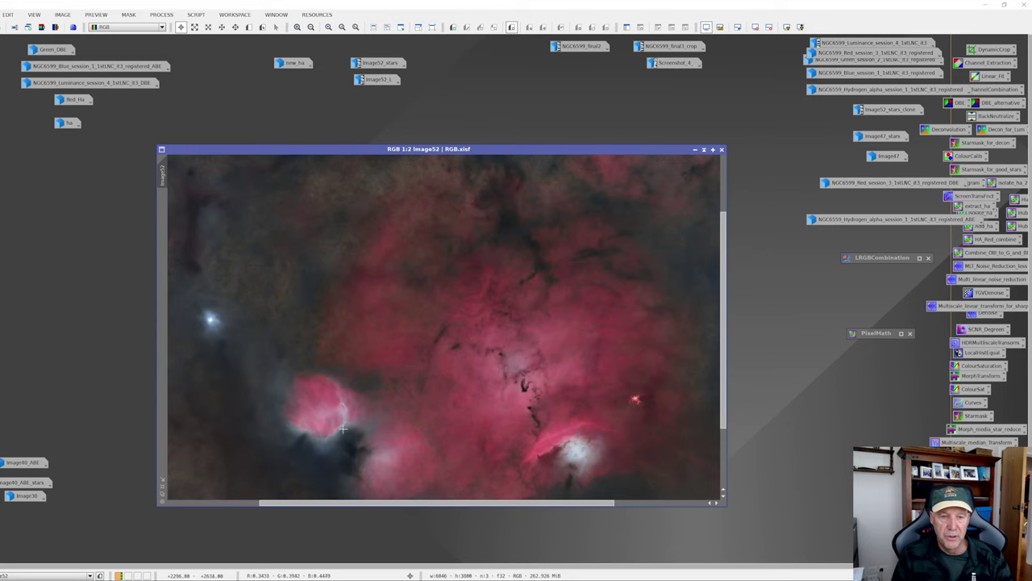
scroll(593, 450, "up", 1)
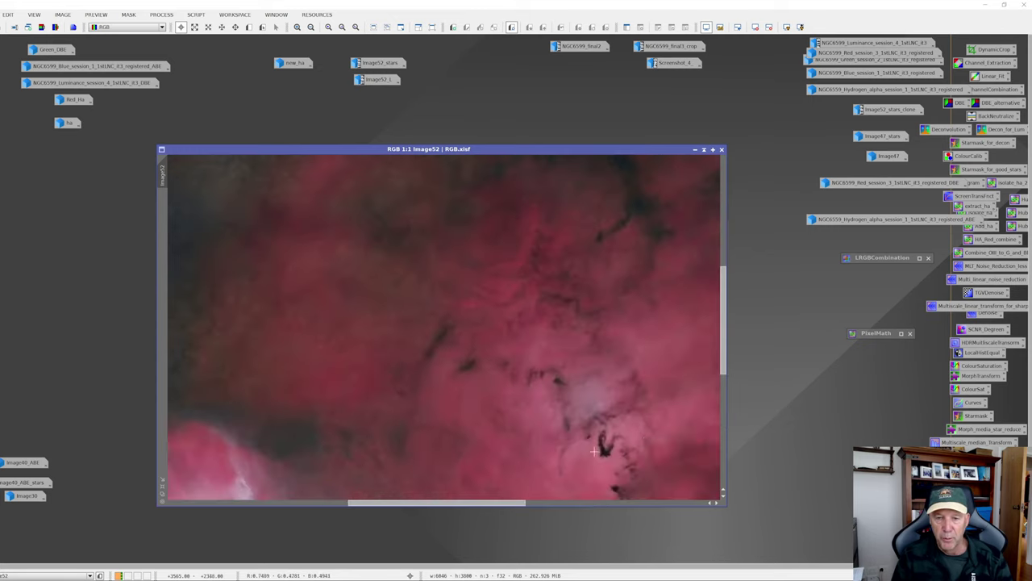
left_click_drag(724, 347, 726, 450)
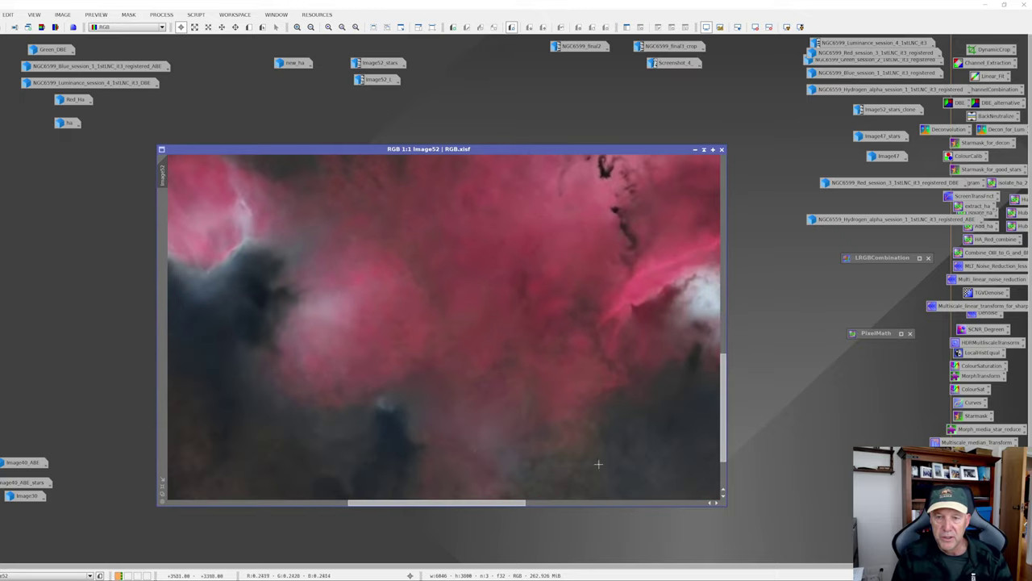
left_click_drag(471, 506, 561, 495)
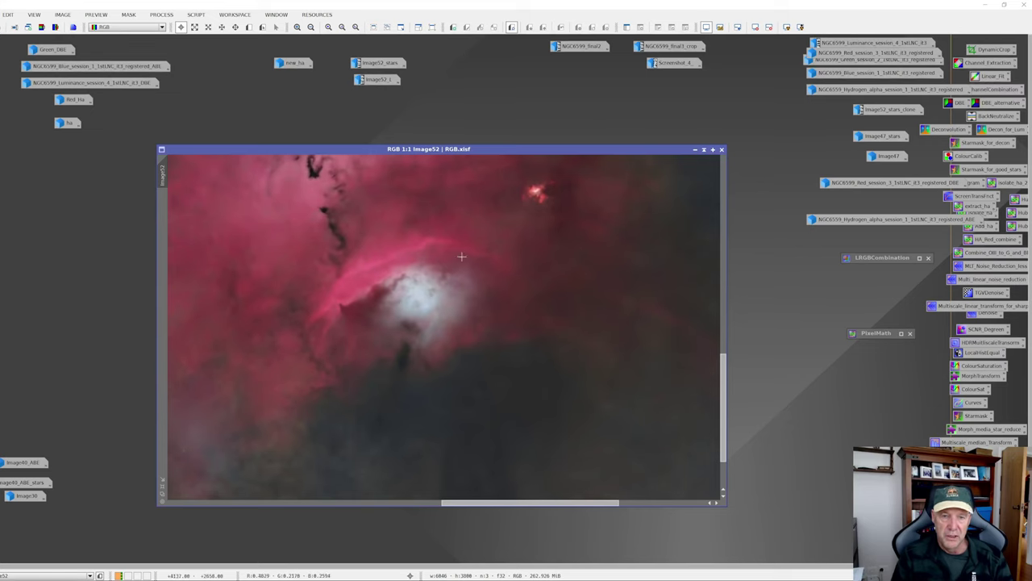
scroll(409, 293, "down", 2)
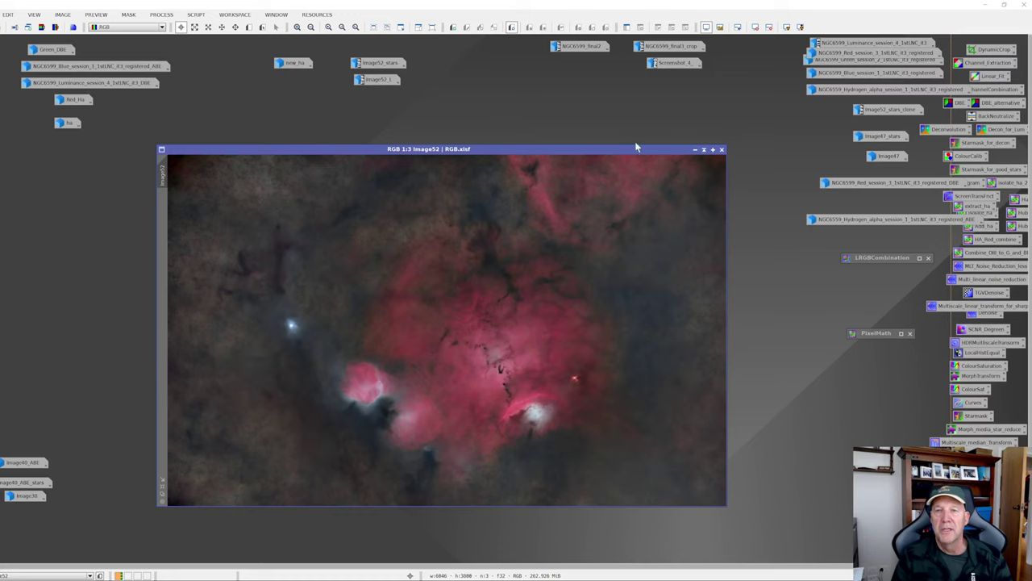
Minimize Image52, then open and zoom around the NGC6599_final2 result to inspect it
left_click(696, 151)
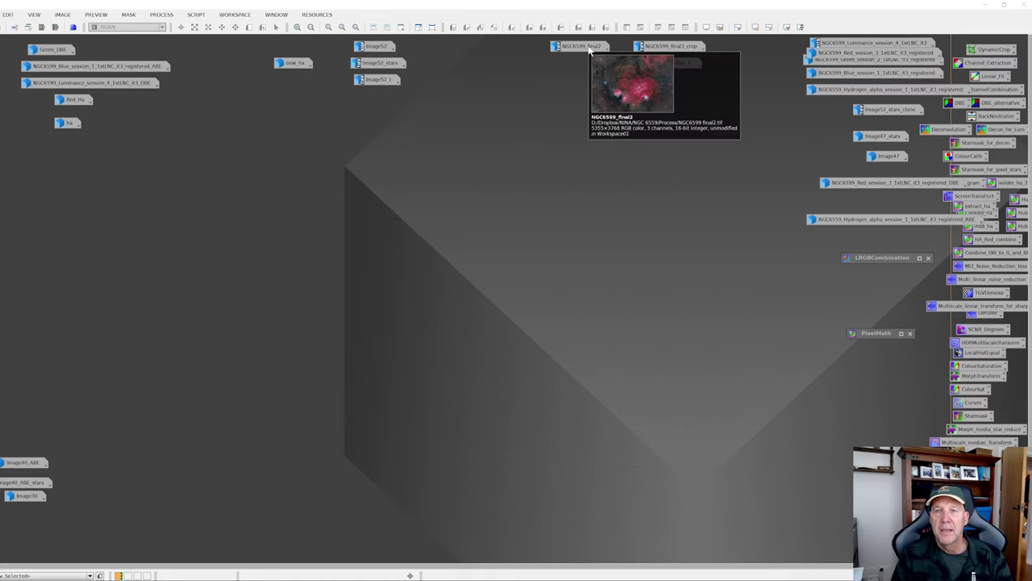
double_click(589, 48)
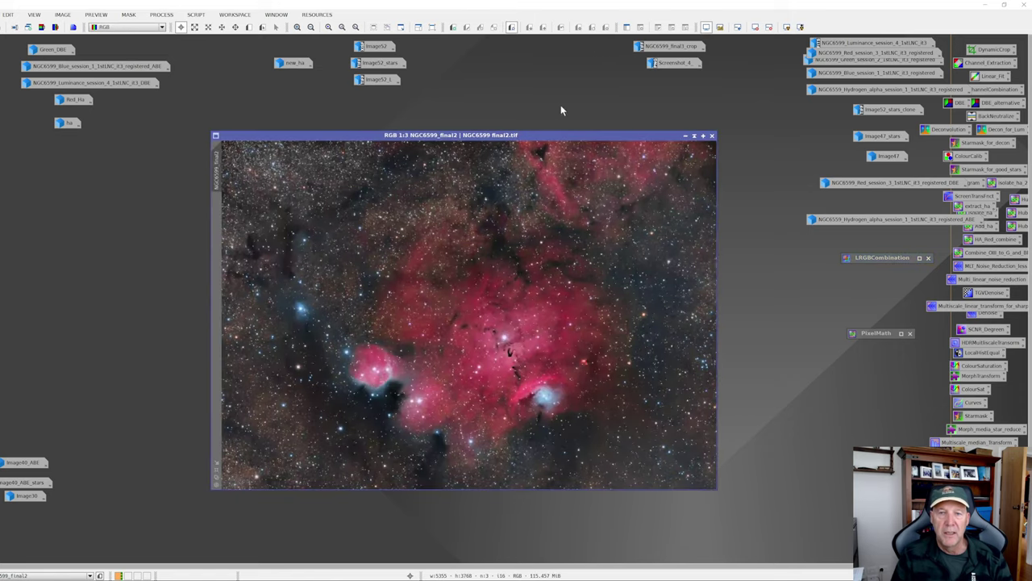
left_click_drag(552, 137, 527, 134)
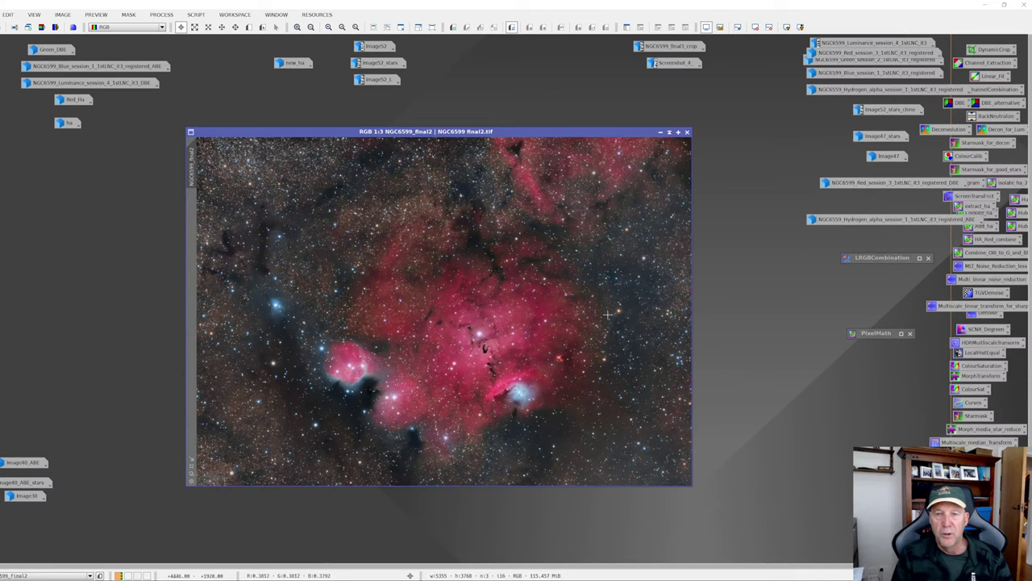
scroll(623, 327, "up", 1)
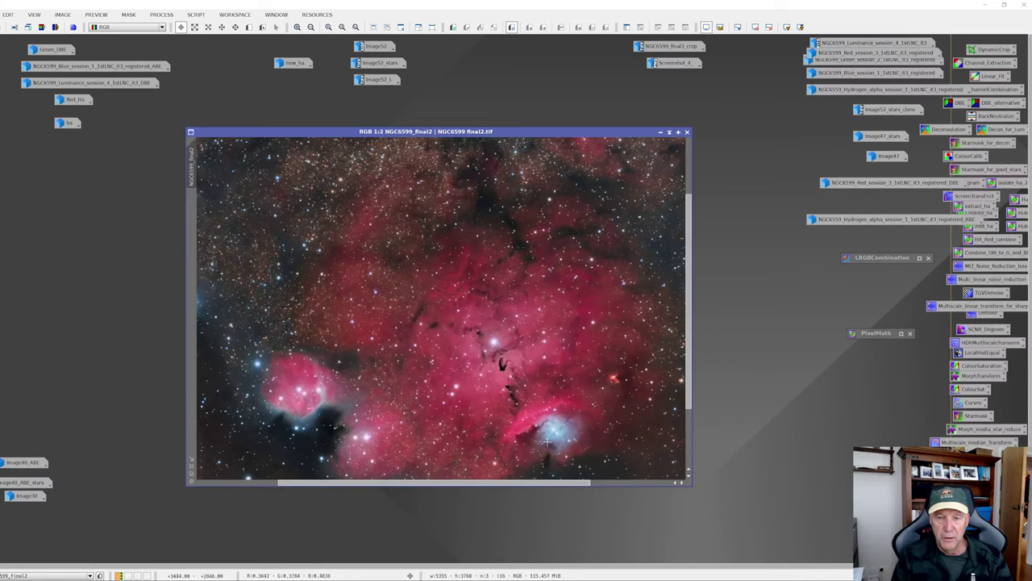
left_click_drag(528, 482, 447, 487)
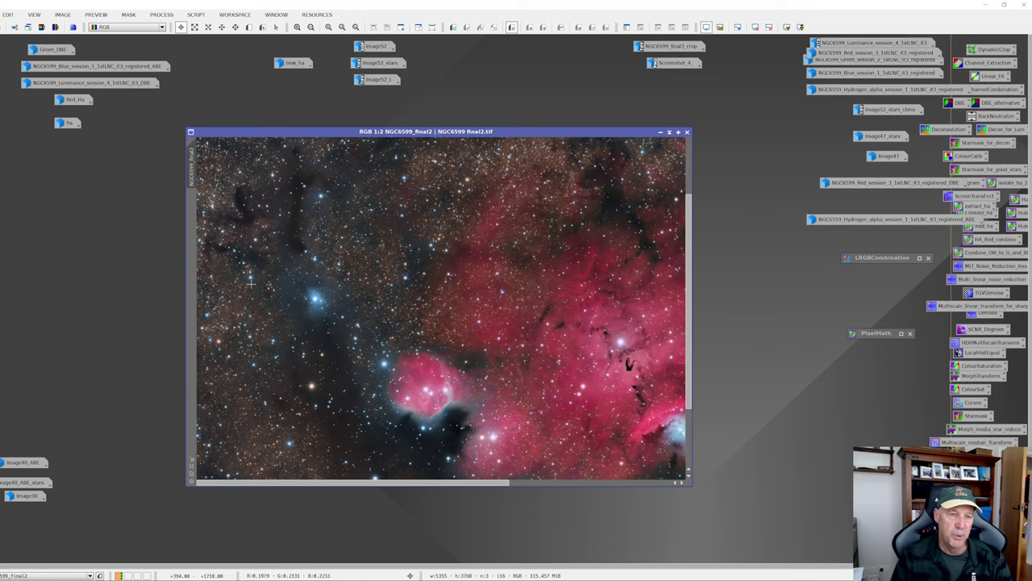
scroll(387, 277, "up", 2)
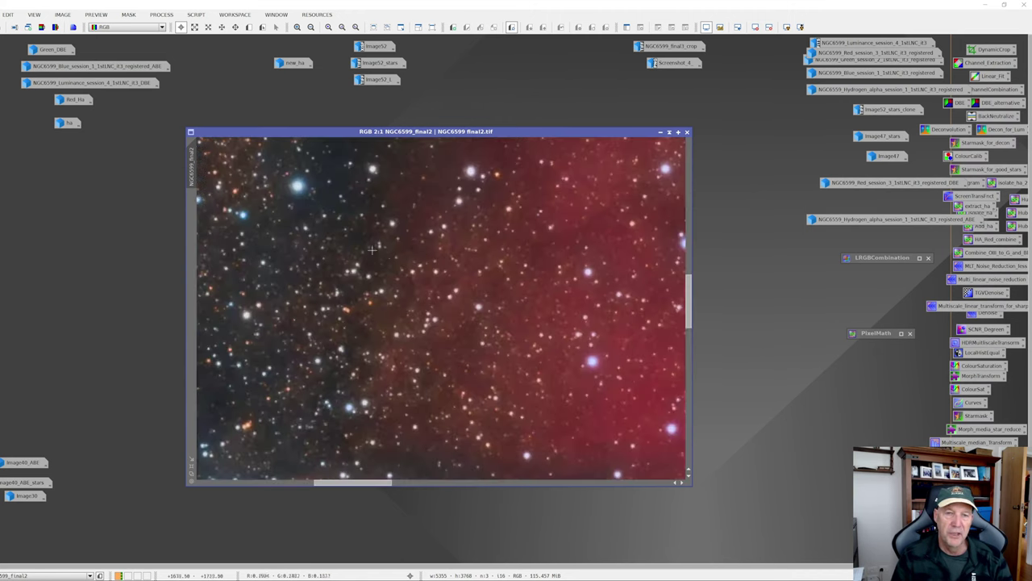
scroll(372, 250, "down", 1)
scroll(513, 311, "down", 2)
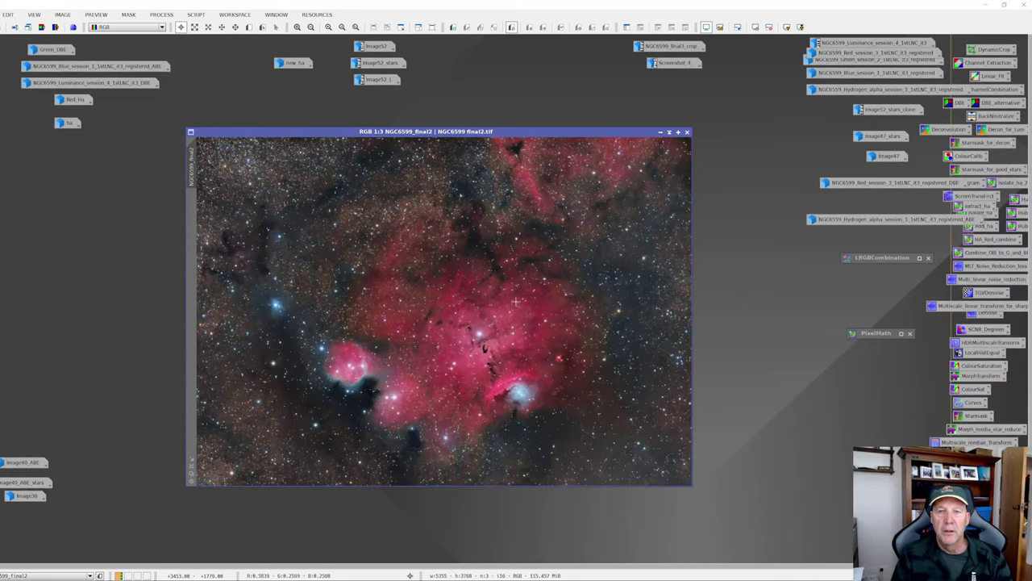
Minimize NGC6599_final2 and open NGC6599_final3_crop plus the annotated Screenshot_4 reference
left_click(660, 132)
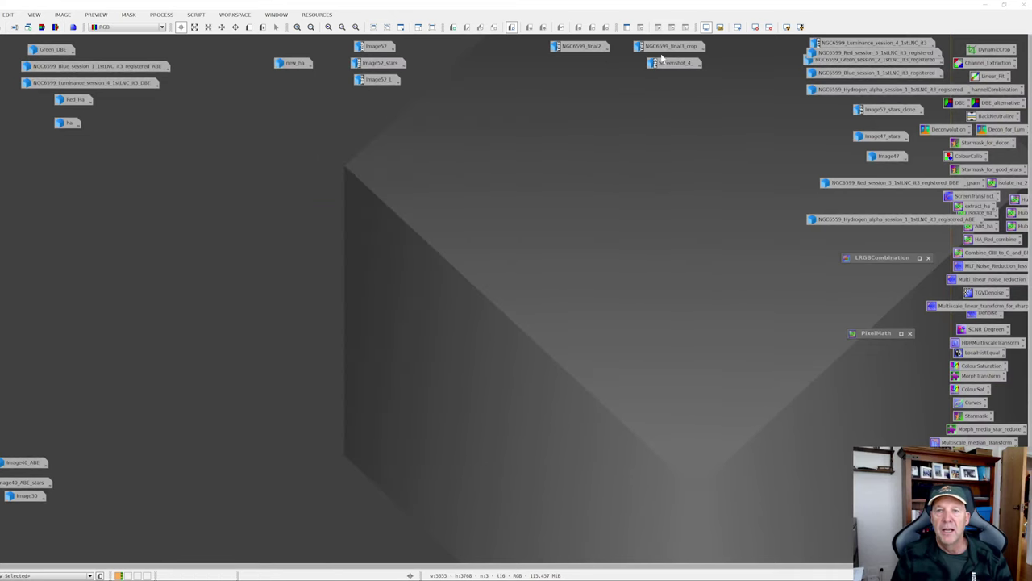
double_click(655, 46)
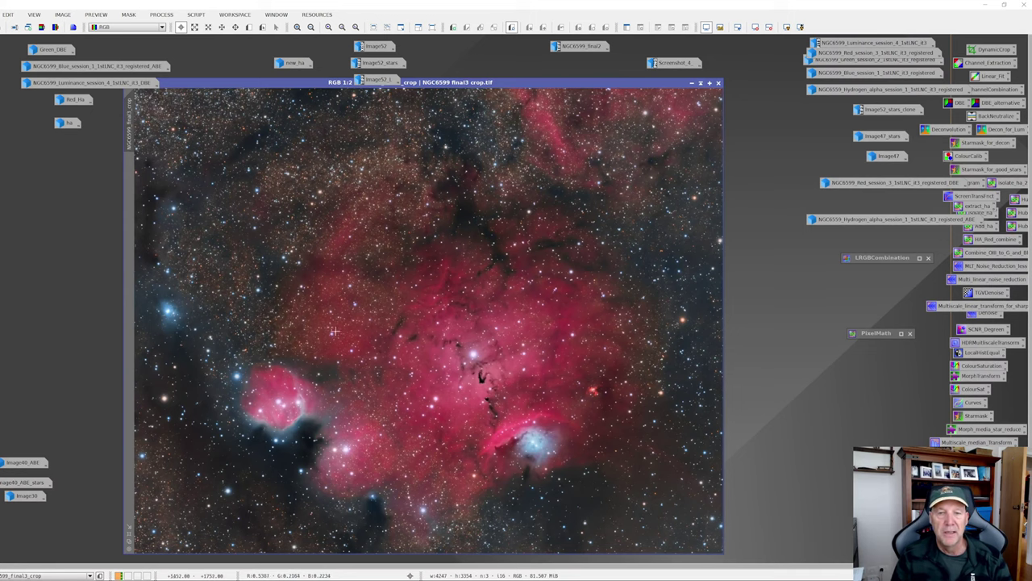
double_click(671, 64)
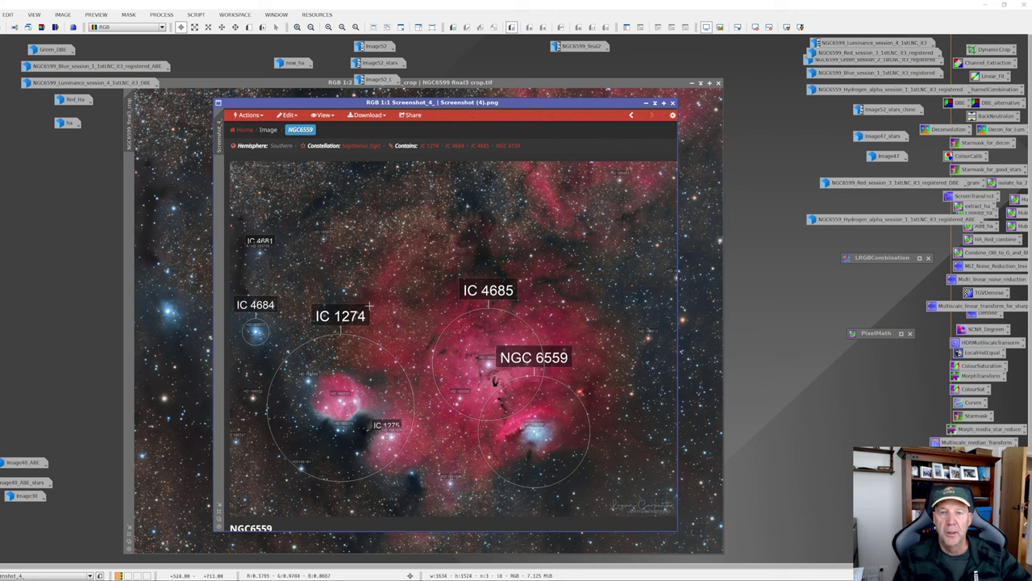
Minimize the annotated Screenshot_4 reference to reveal the NGC6599_final3_crop image
left_click(646, 103)
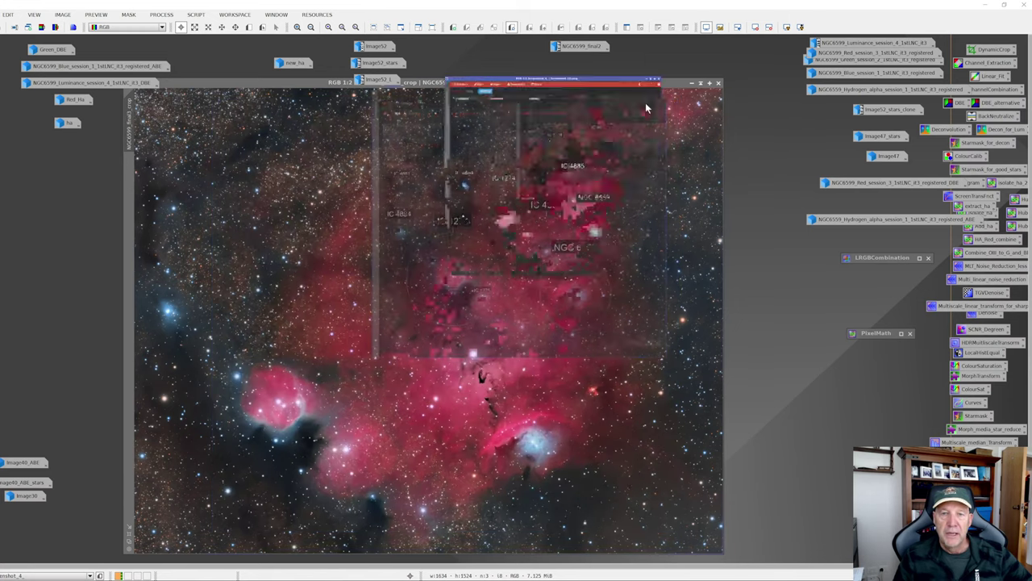
left_click_drag(613, 87, 657, 83)
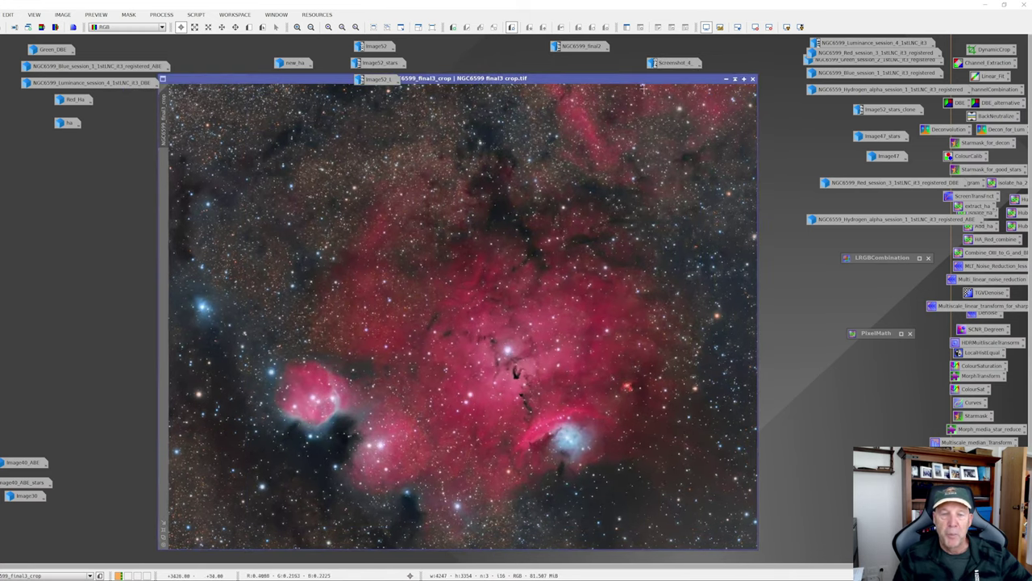